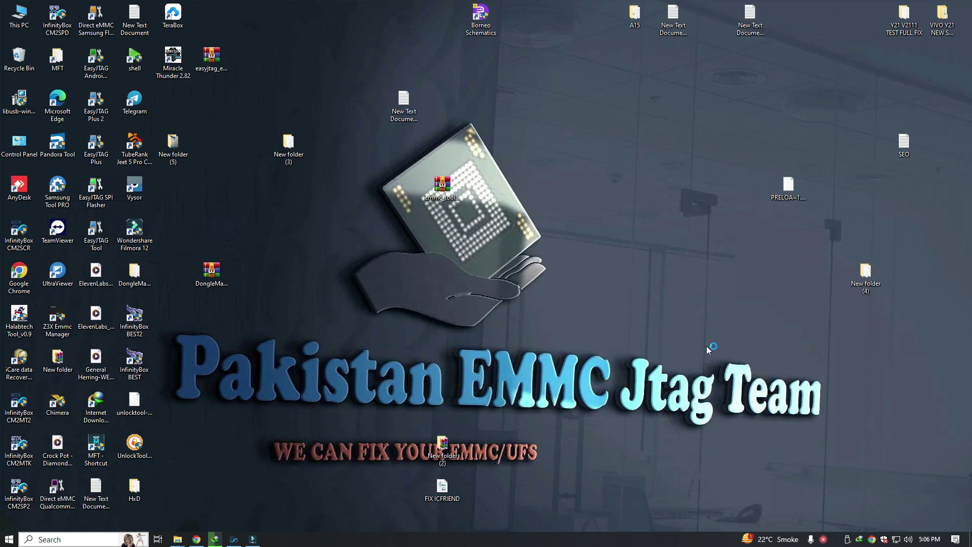
- Launch EasyJTAG Tool and maximize its window, refreshing the desktop while it loads
click(111, 249)
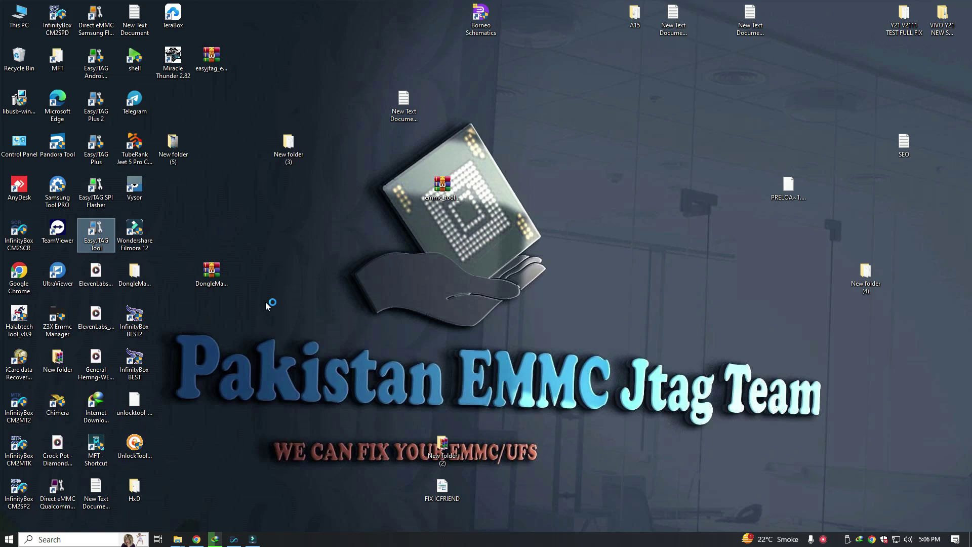
right_click(311, 296)
click(338, 328)
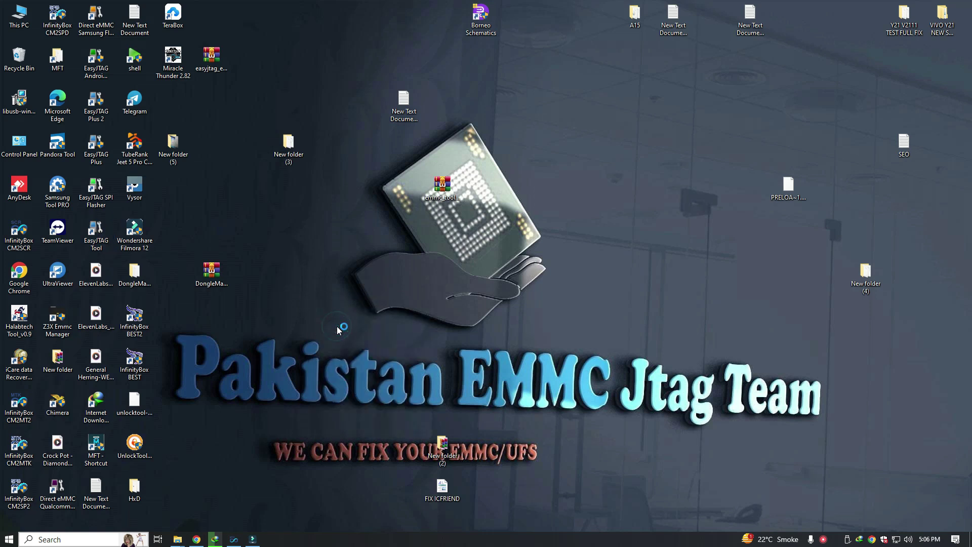
right_click(337, 323)
click(364, 354)
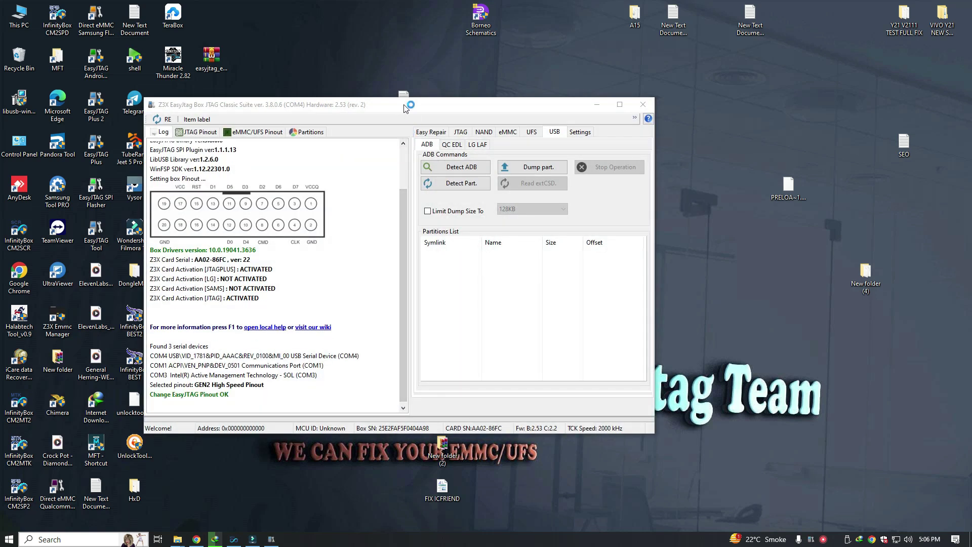
double_click(407, 105)
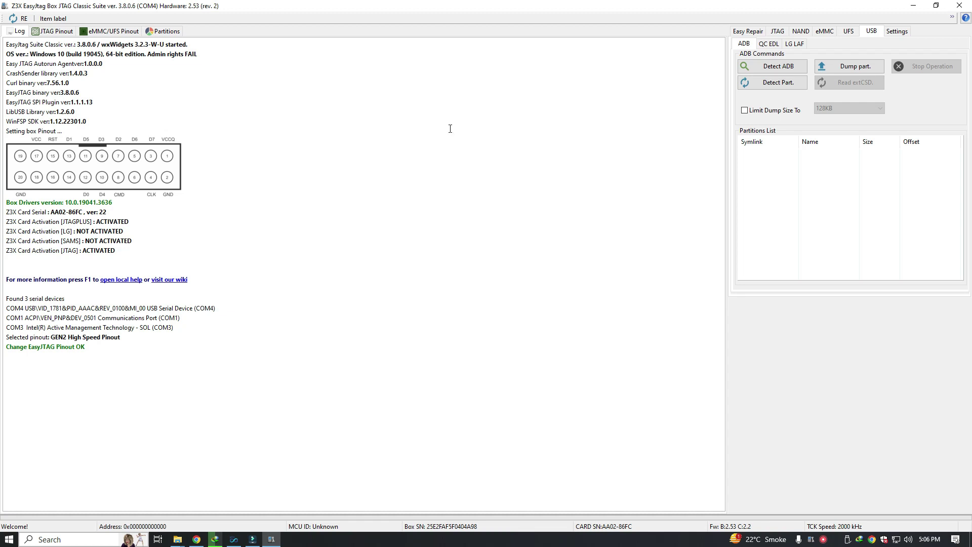
- Look through the Easy Repair, JTAG, NAND, eMMC, UFS and USB functions of the suite
click(774, 45)
click(754, 33)
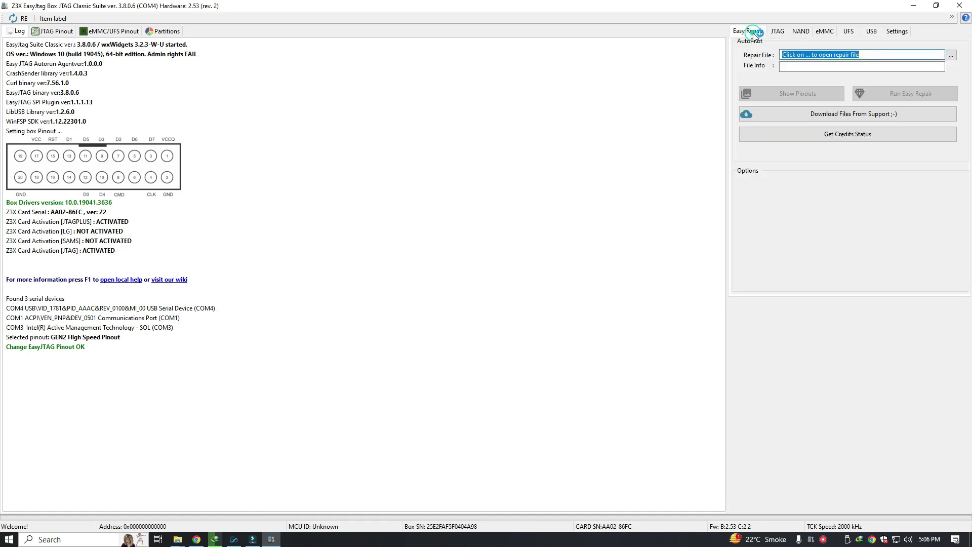
click(781, 32)
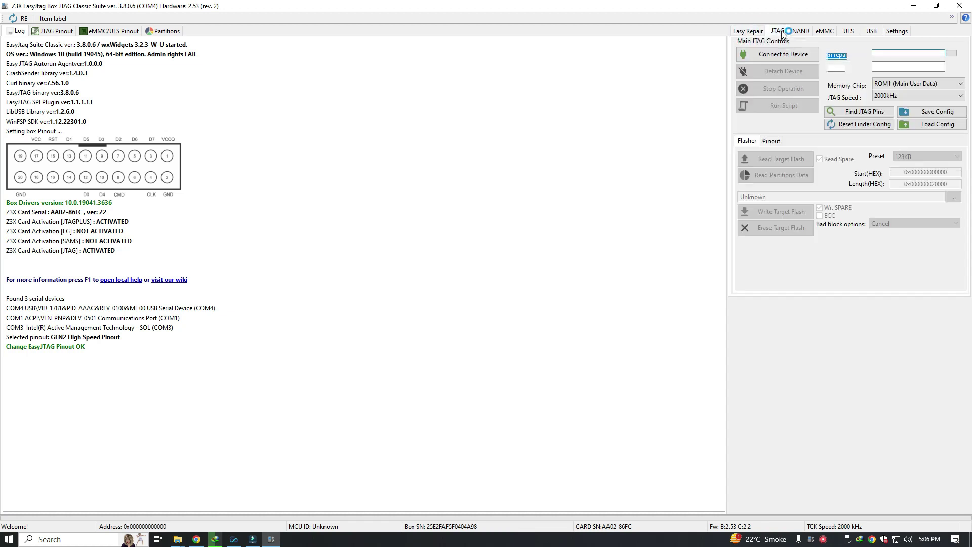
click(805, 32)
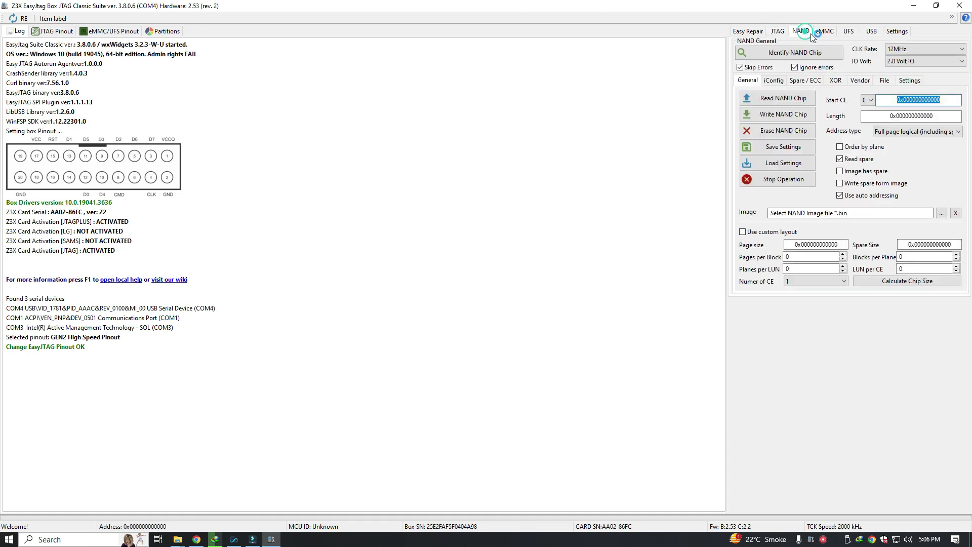
click(826, 35)
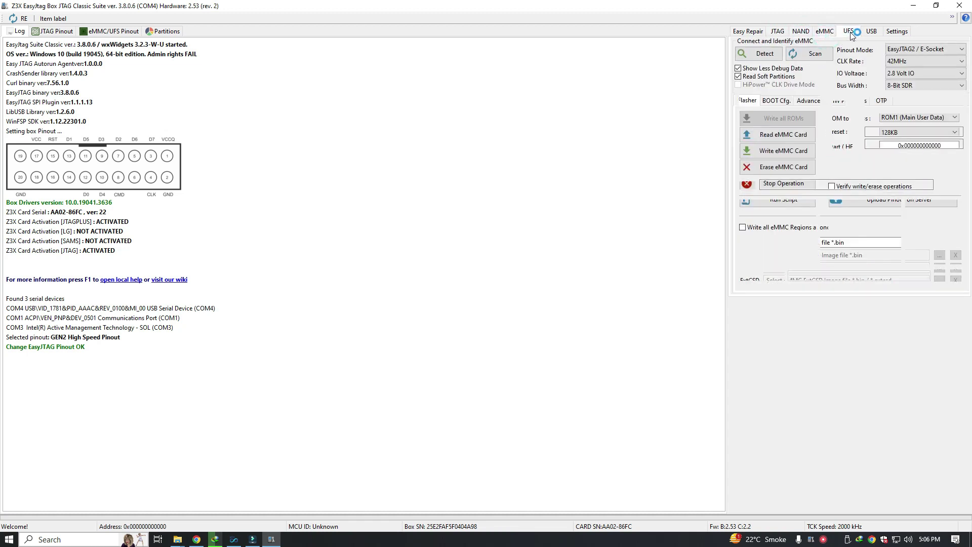
click(849, 31)
click(871, 33)
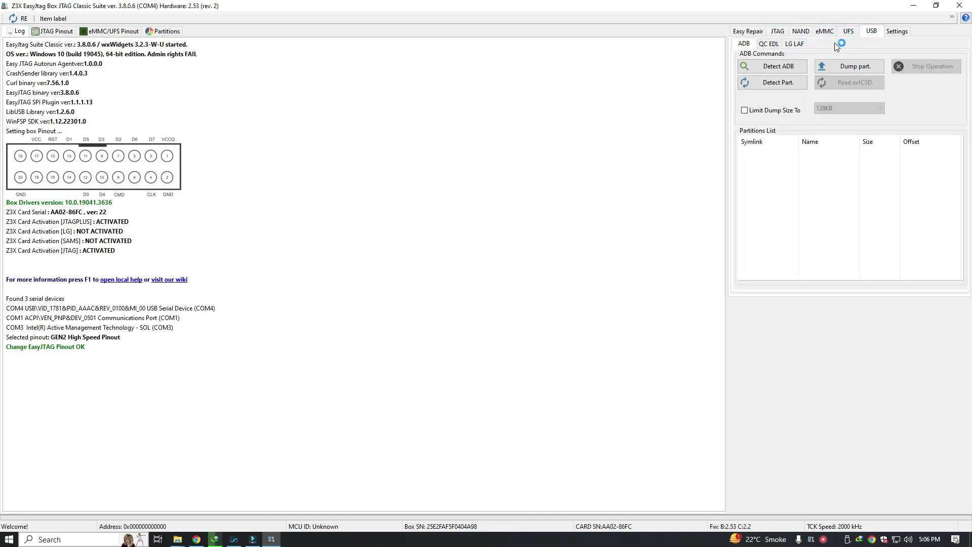
- Review the available QC EDL, LG LAF and ADB operations for USB devices
click(769, 44)
click(799, 47)
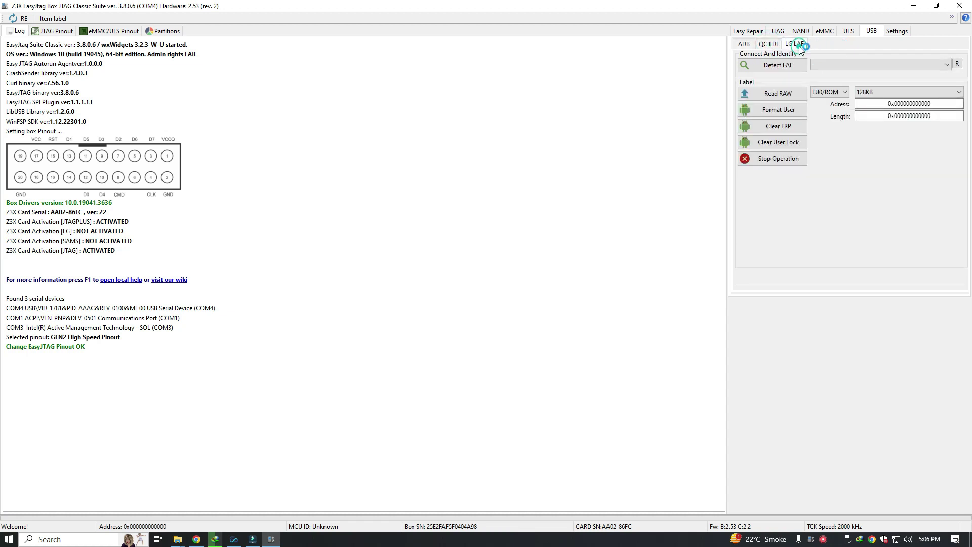
click(769, 45)
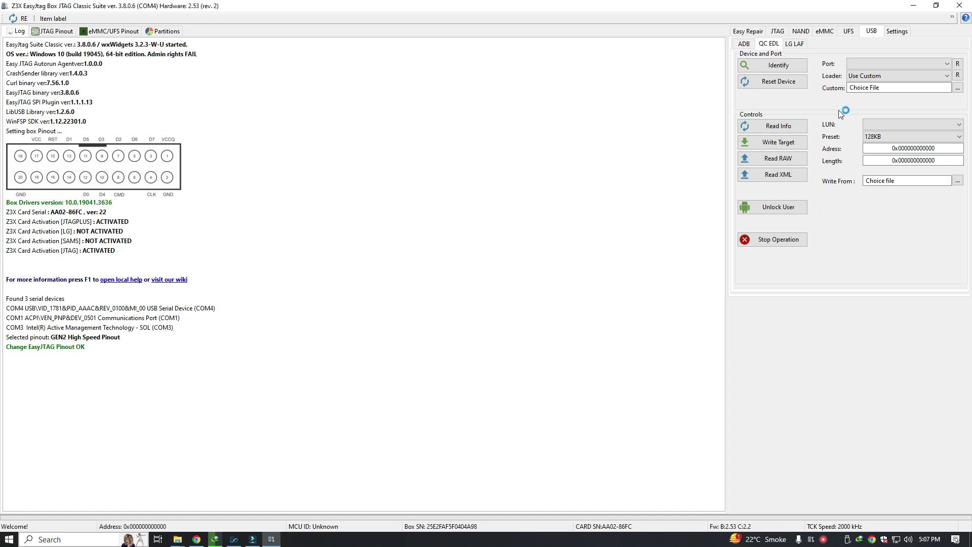
click(745, 46)
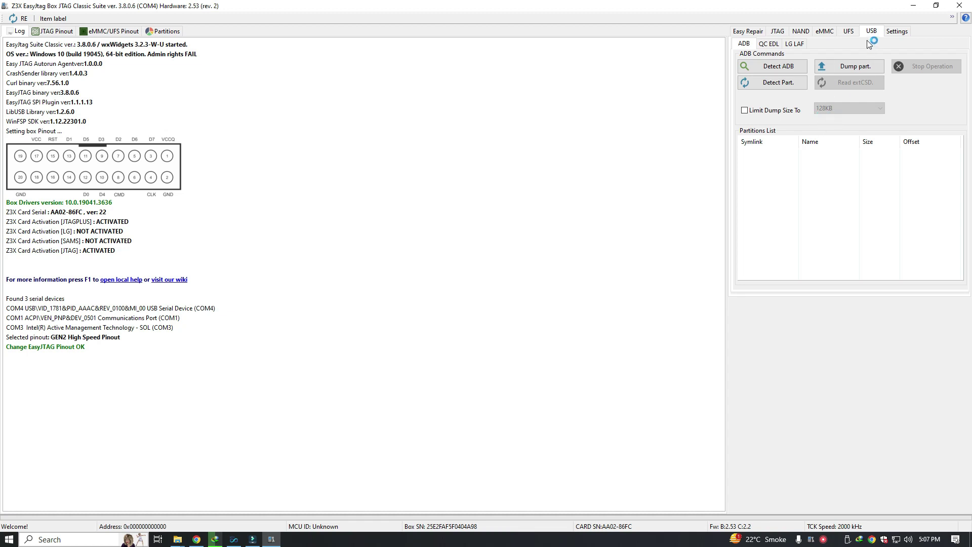
- Examine the eMMC connection choices for pinout mode, clock rate, IO voltage and bus width
click(825, 32)
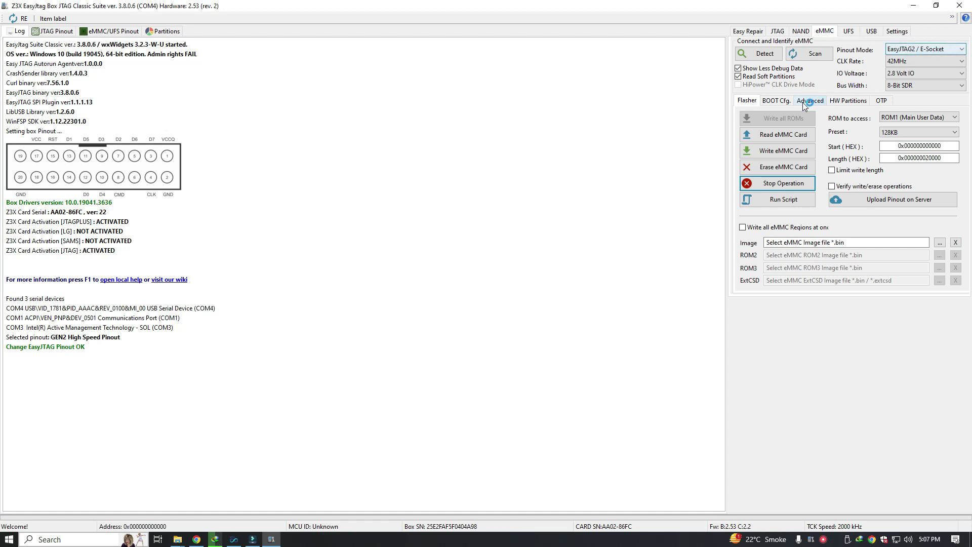
click(907, 49)
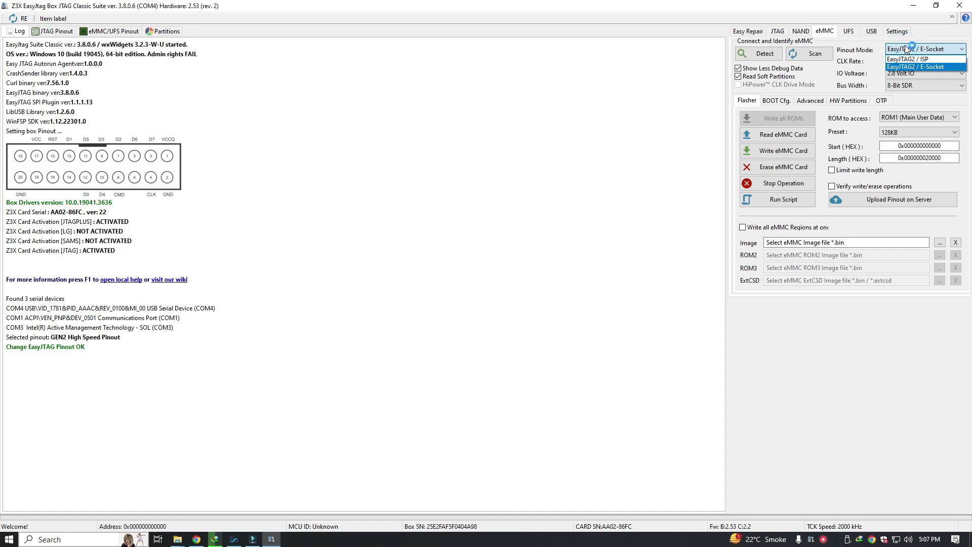
click(906, 49)
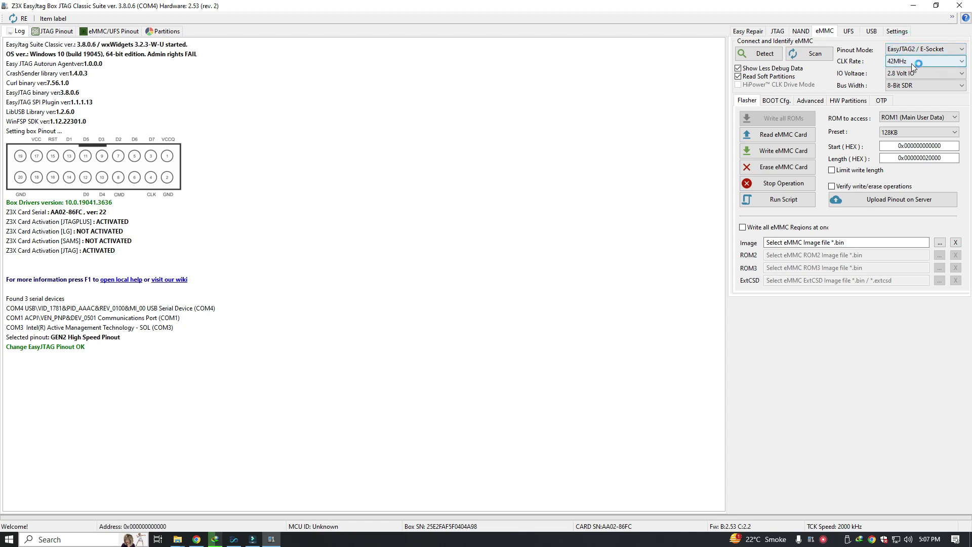
click(913, 64)
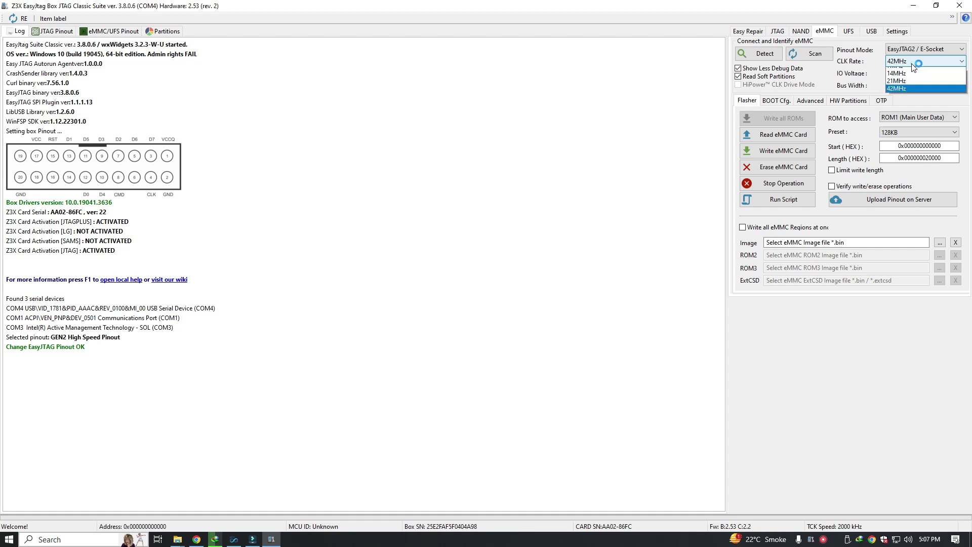
click(912, 63)
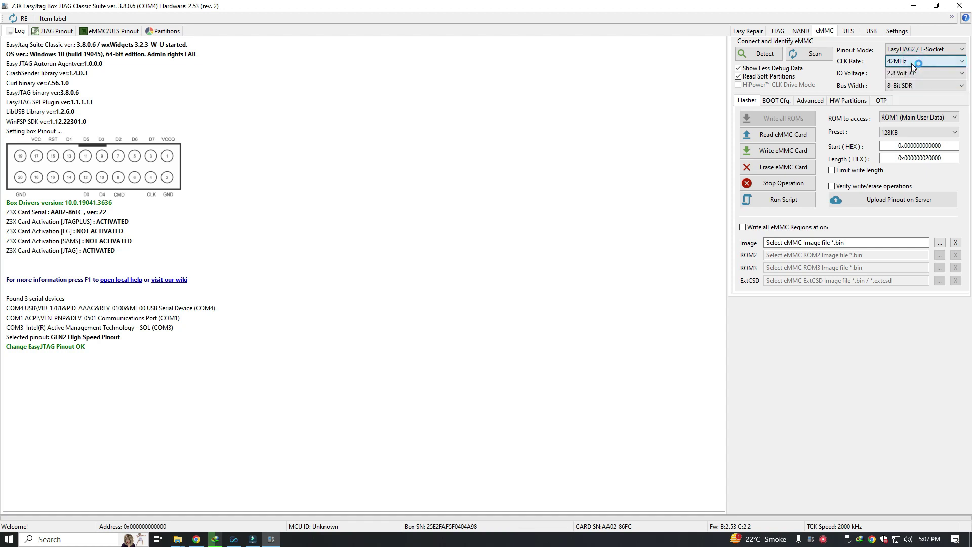
click(909, 73)
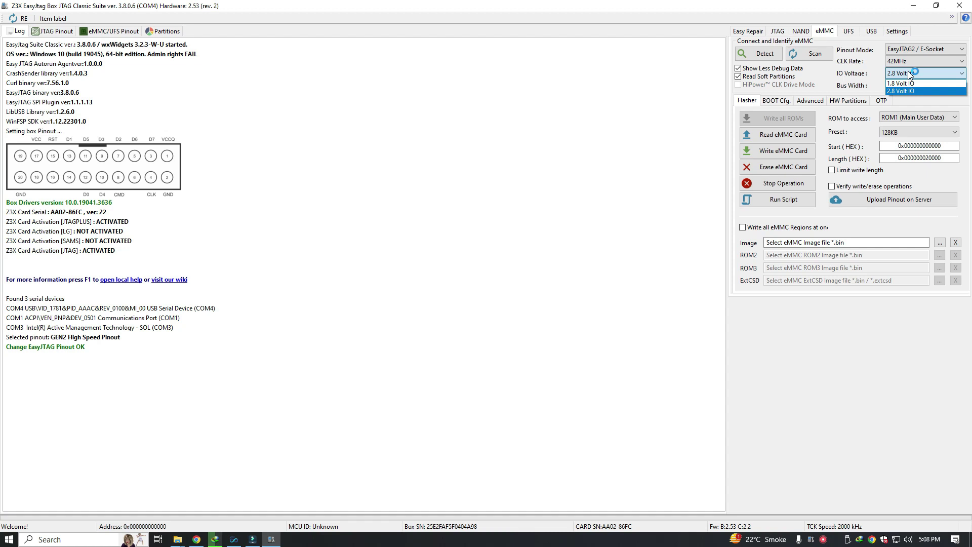
click(862, 74)
click(894, 86)
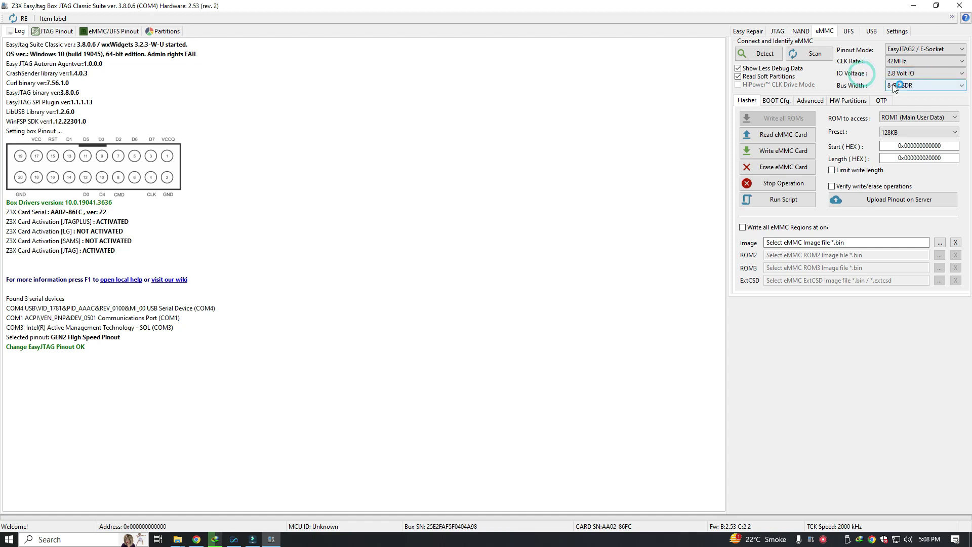
click(911, 82)
click(911, 82)
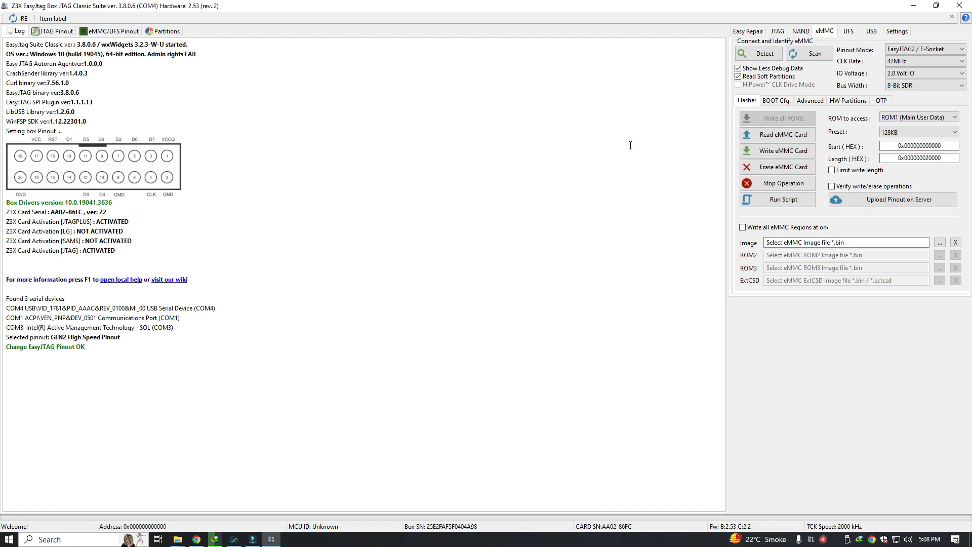
- Turn writing all eMMC regions at once on and off to compare the available ROM image fields
click(756, 239)
click(755, 227)
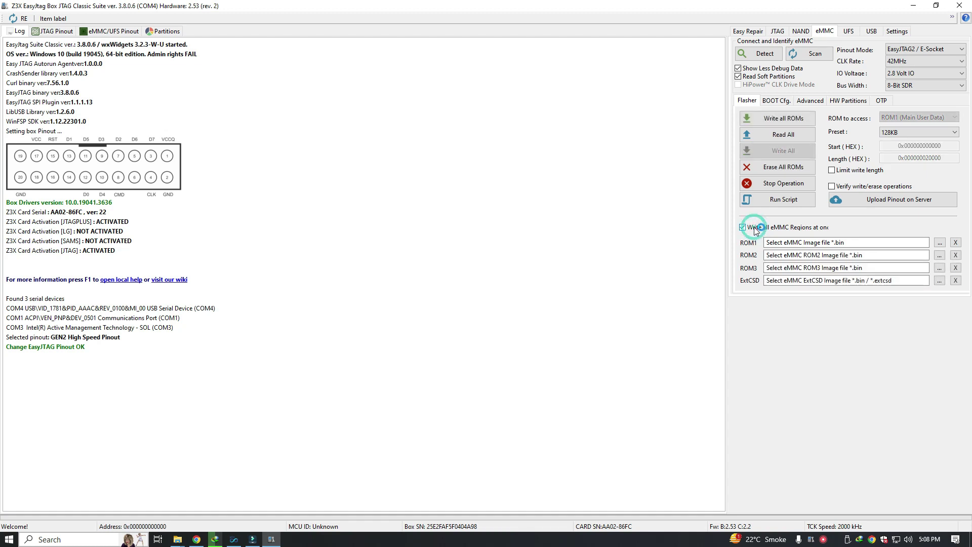
click(754, 227)
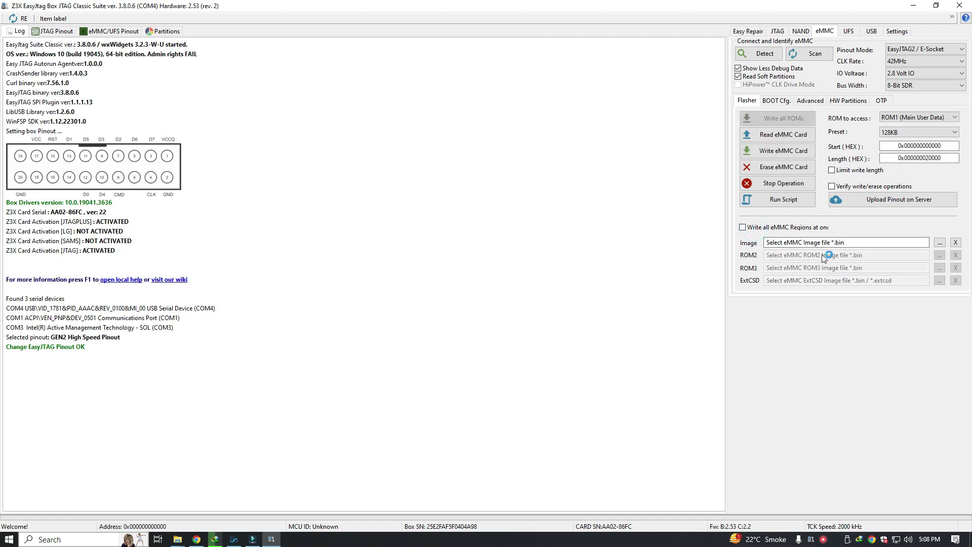
click(757, 228)
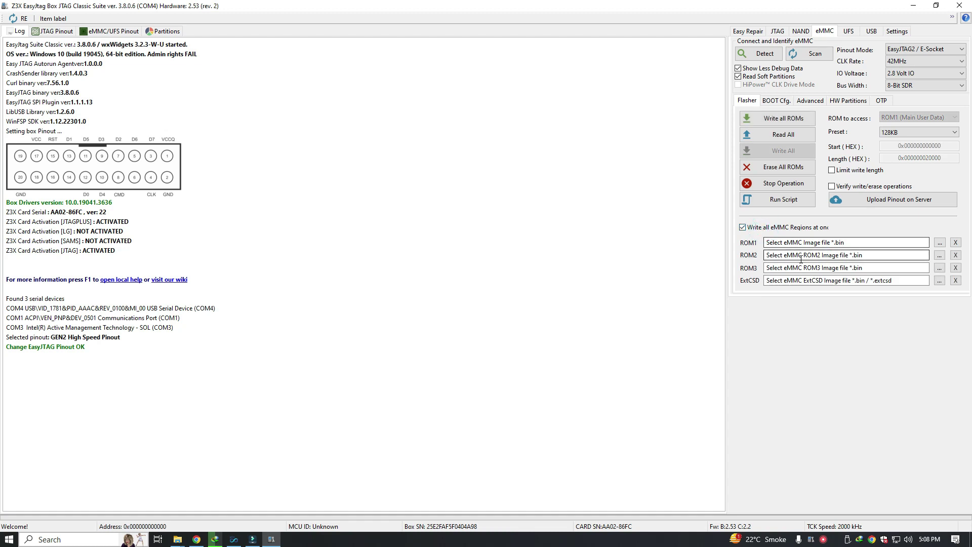
click(743, 228)
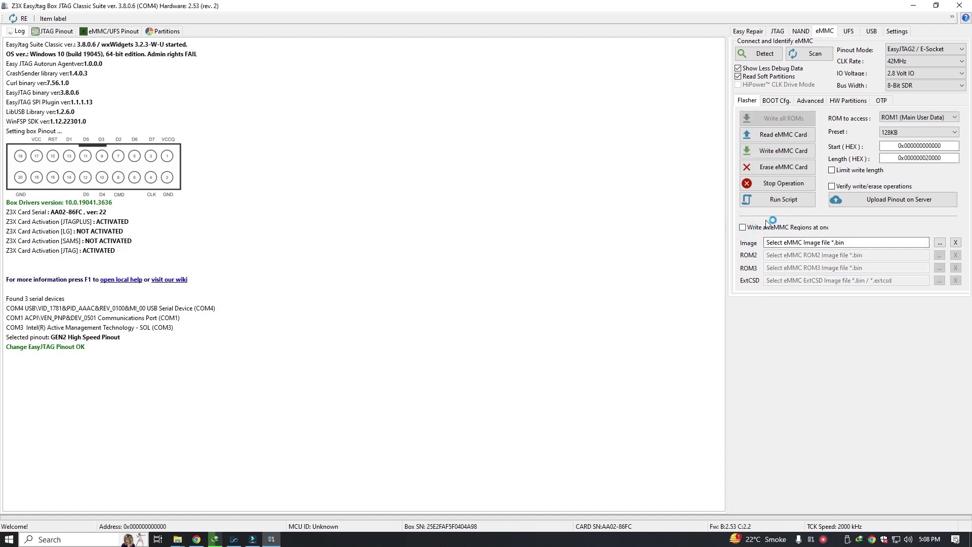
- Examine the eMMC boot configuration and advanced functions, including the RPMB access key option and the custom operations
click(782, 103)
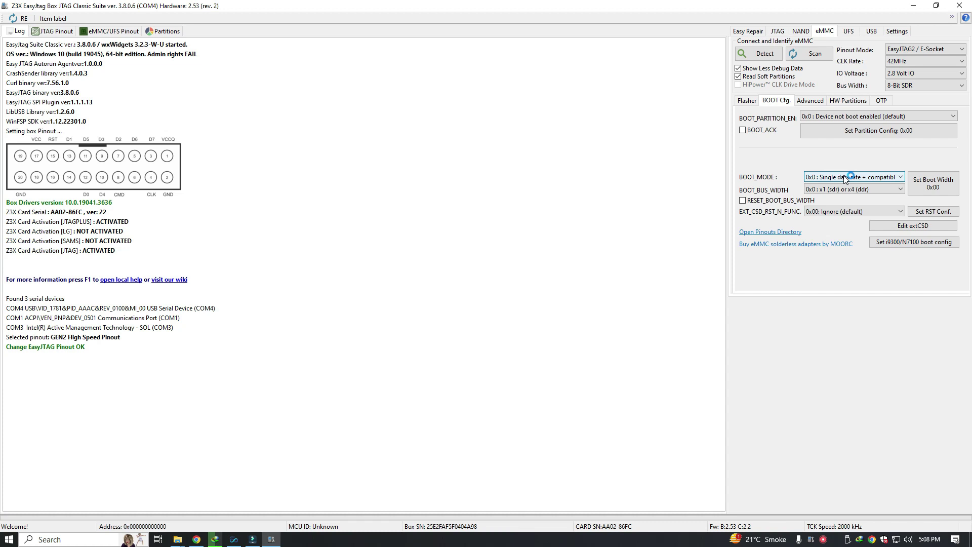
click(809, 101)
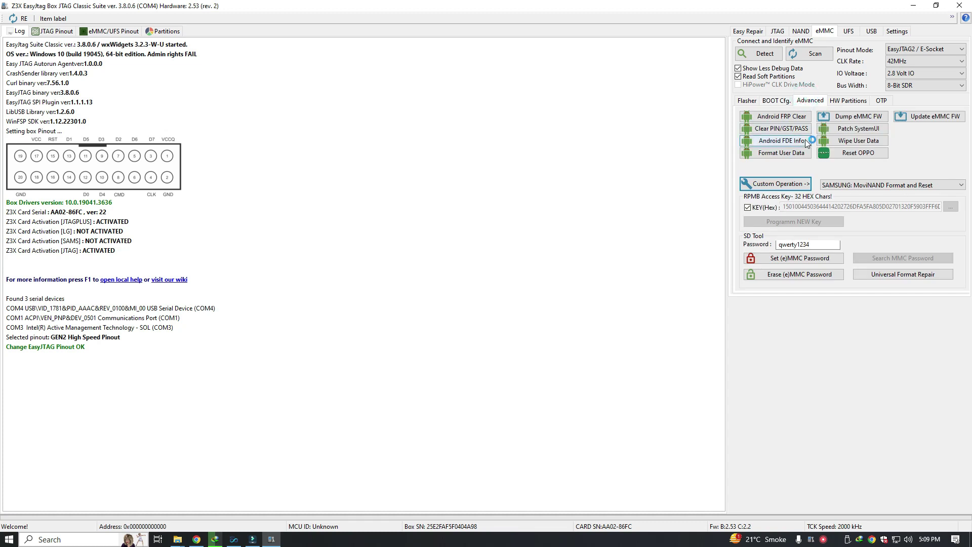
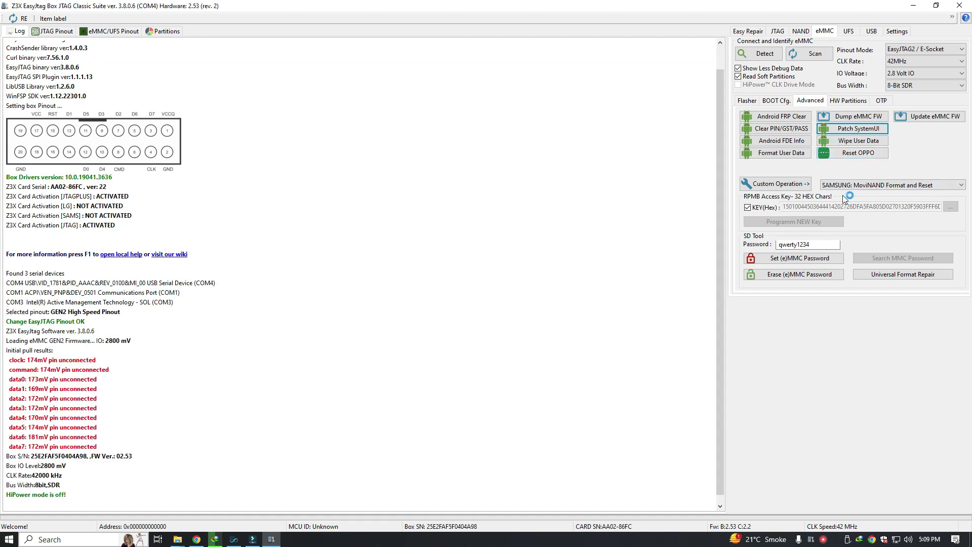
click(769, 209)
click(770, 211)
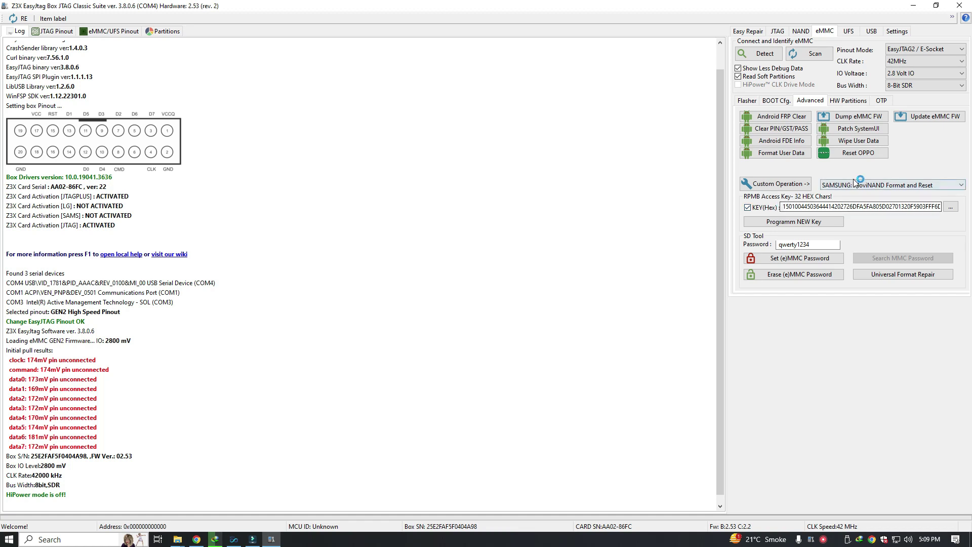
click(829, 189)
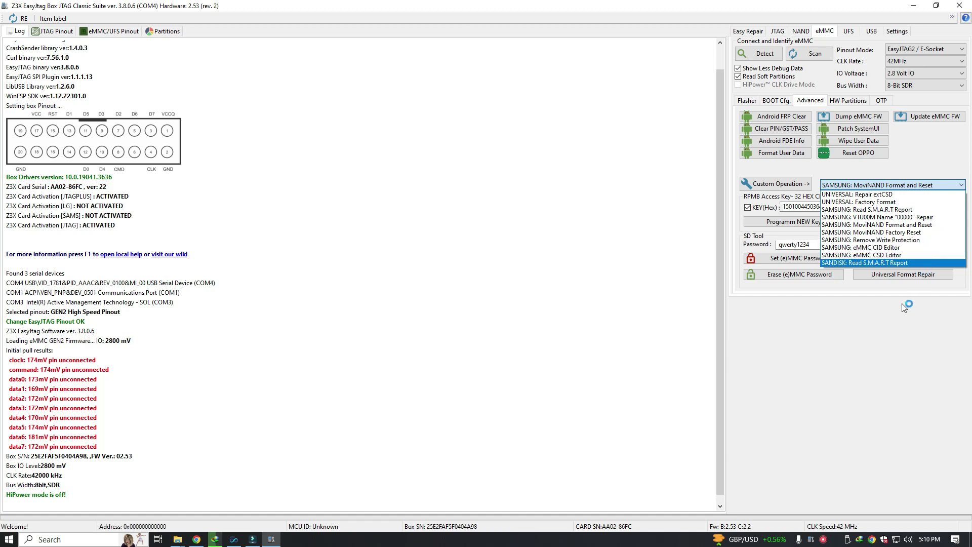
click(875, 303)
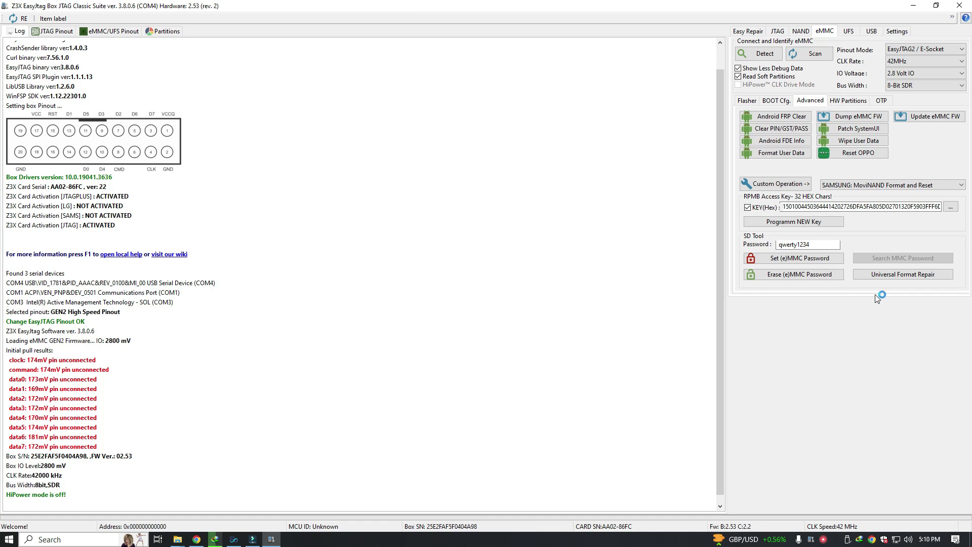
- Review the eMMC hardware partition and OTP options, and return to the advanced functions
click(864, 102)
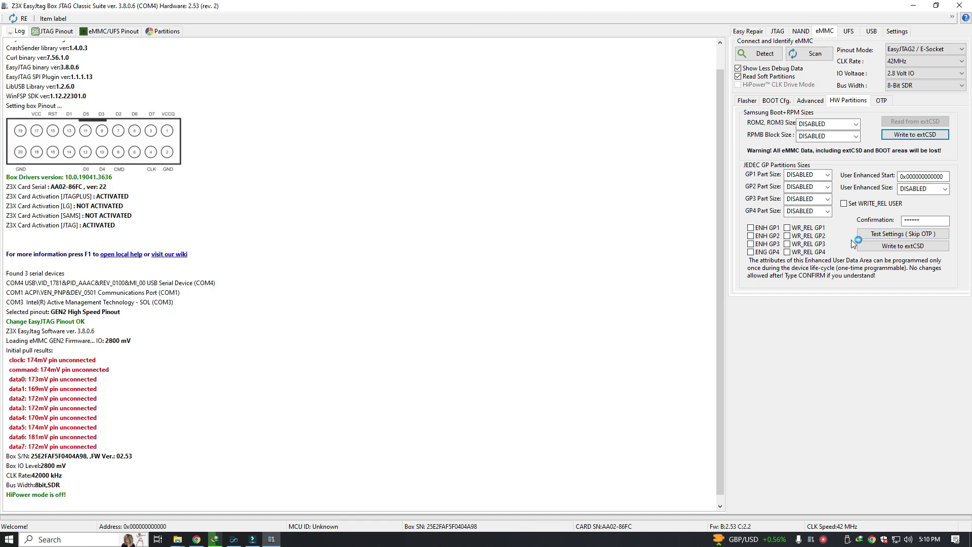
click(882, 101)
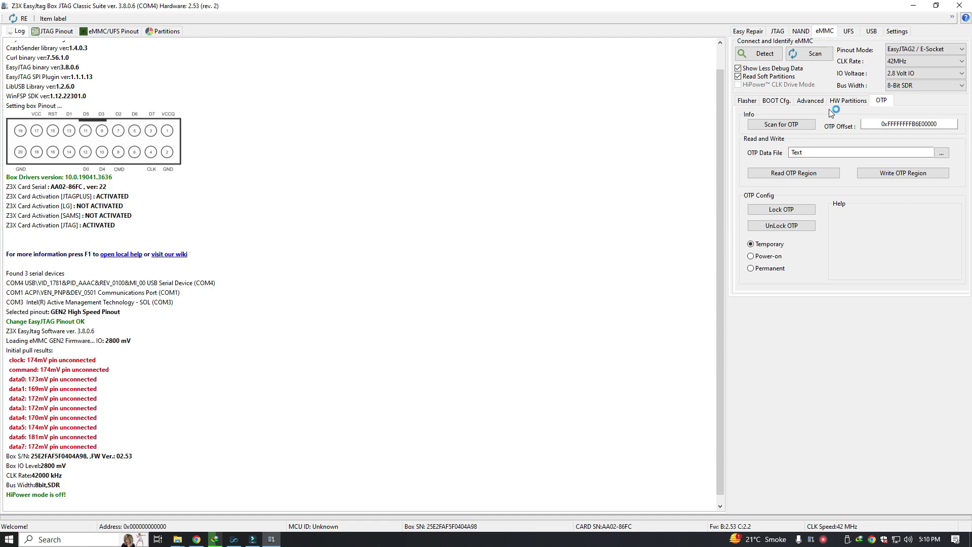
click(809, 101)
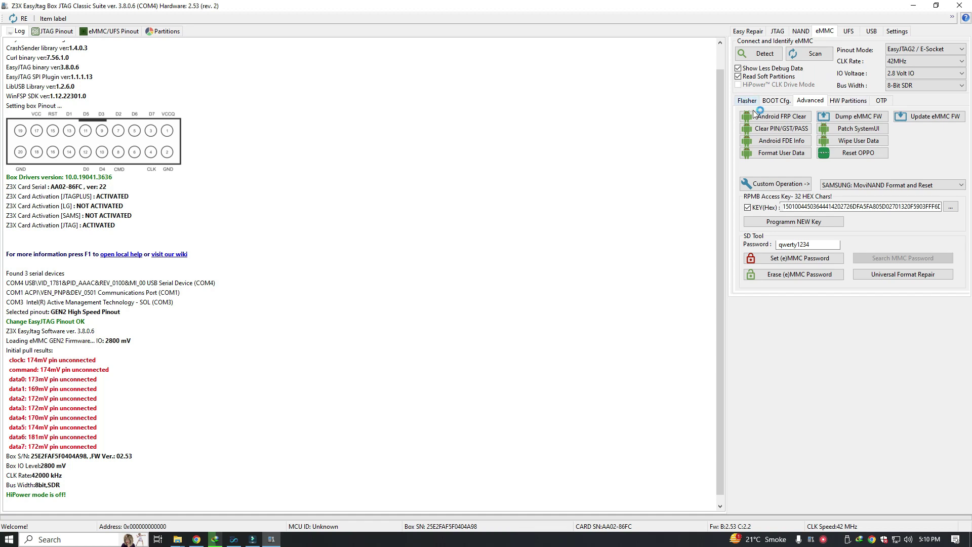
- Set the pinout mode to EasyJTAG2 / ISP, clock rate to 36MHz and IO voltage to 2.0 Volt IO, and detect the eMMC
click(916, 51)
click(912, 63)
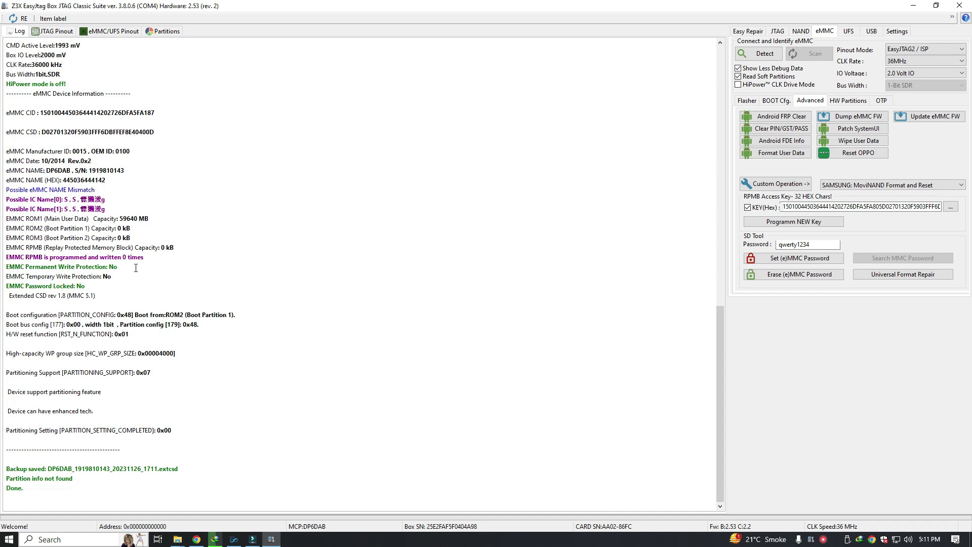
click(88, 238)
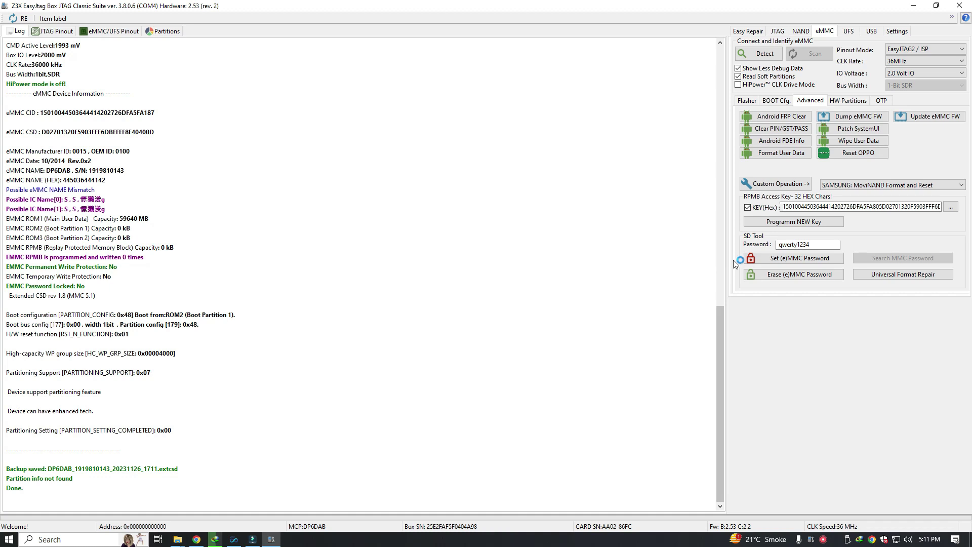
- Set the IO voltage to 2.8 Volt IO and detect the eMMC again
click(857, 185)
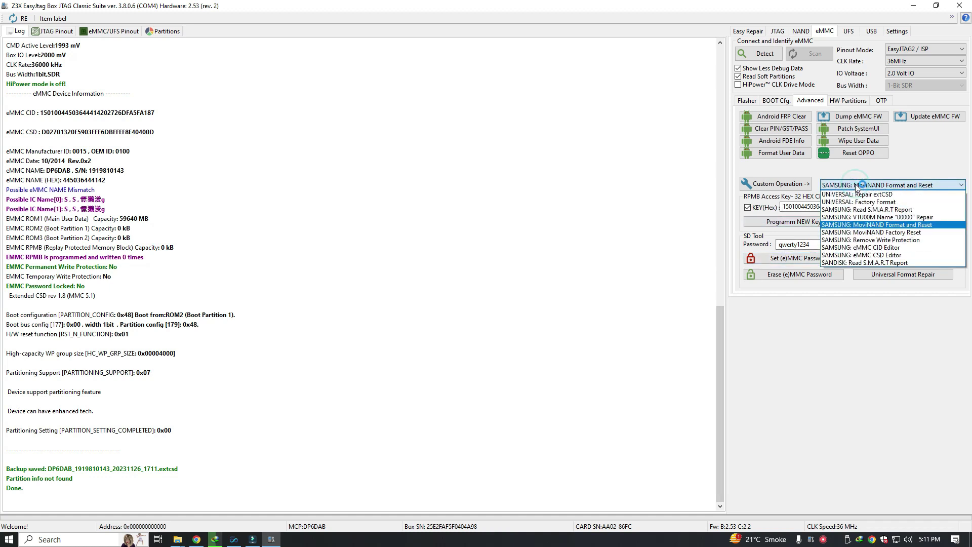
click(902, 75)
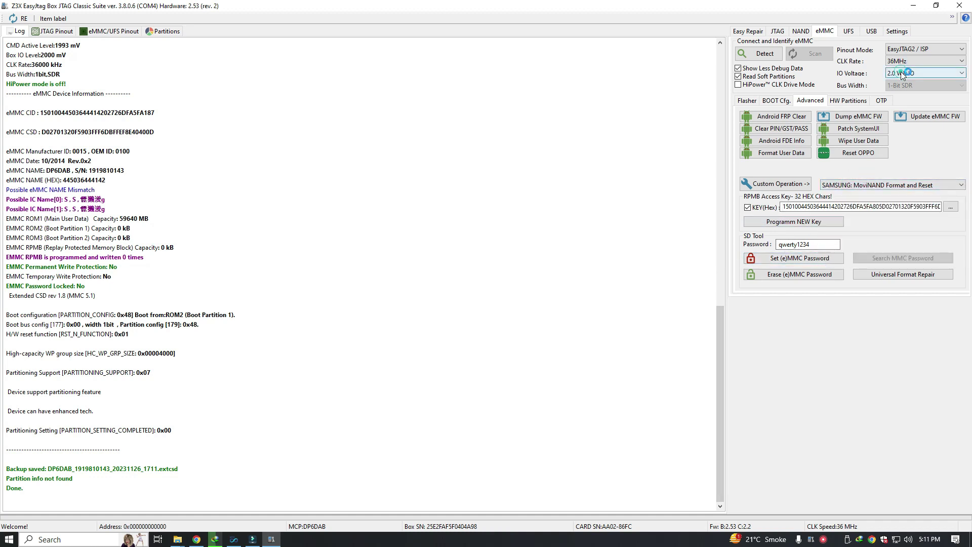
click(895, 122)
click(905, 61)
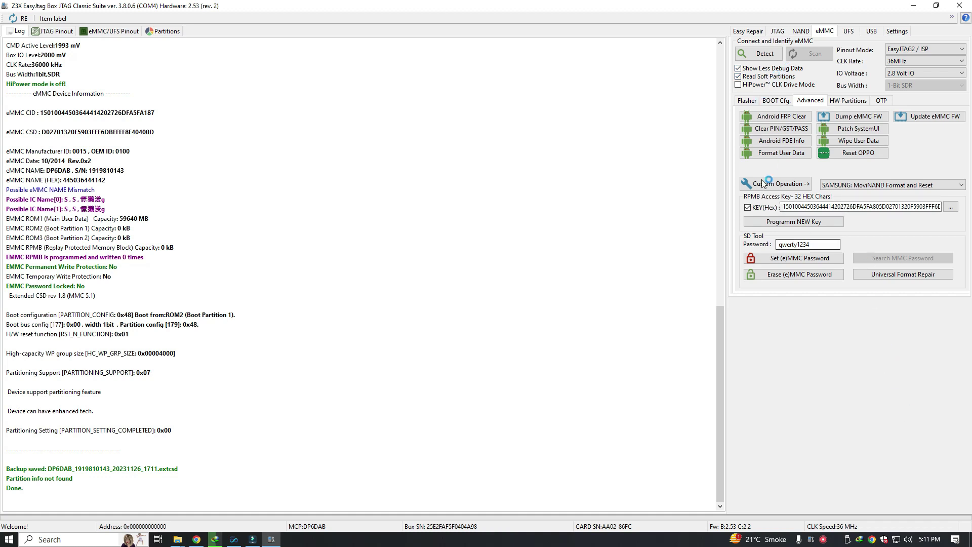
click(766, 55)
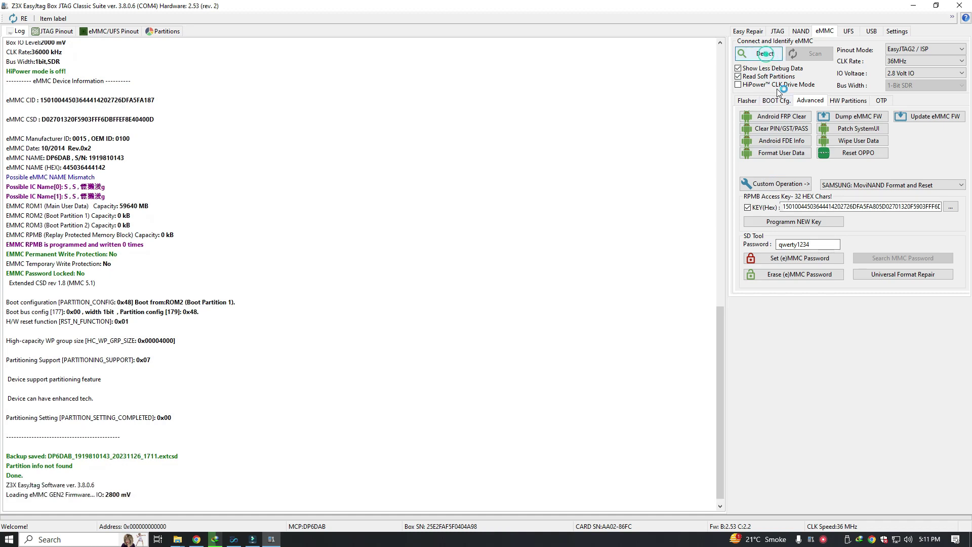
right_click(824, 541)
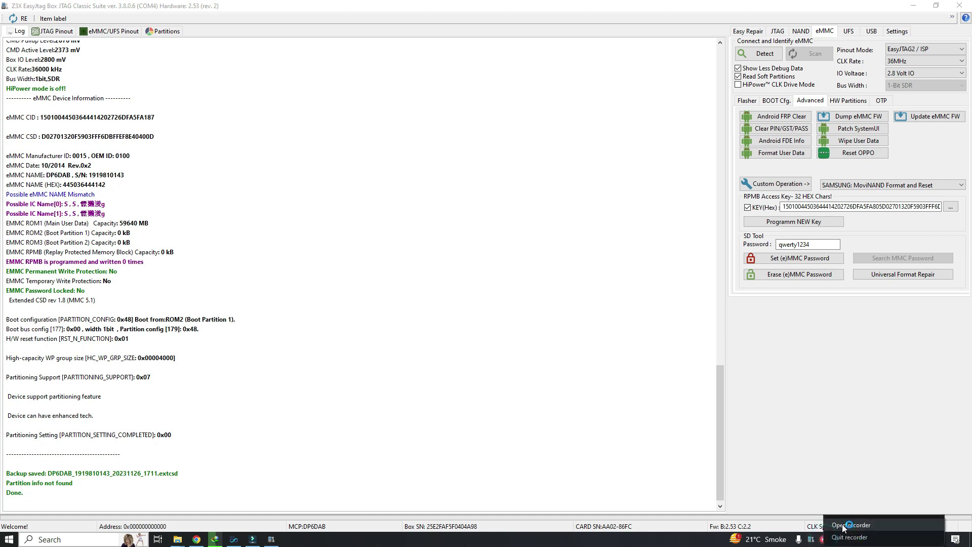
click(843, 527)
click(846, 508)
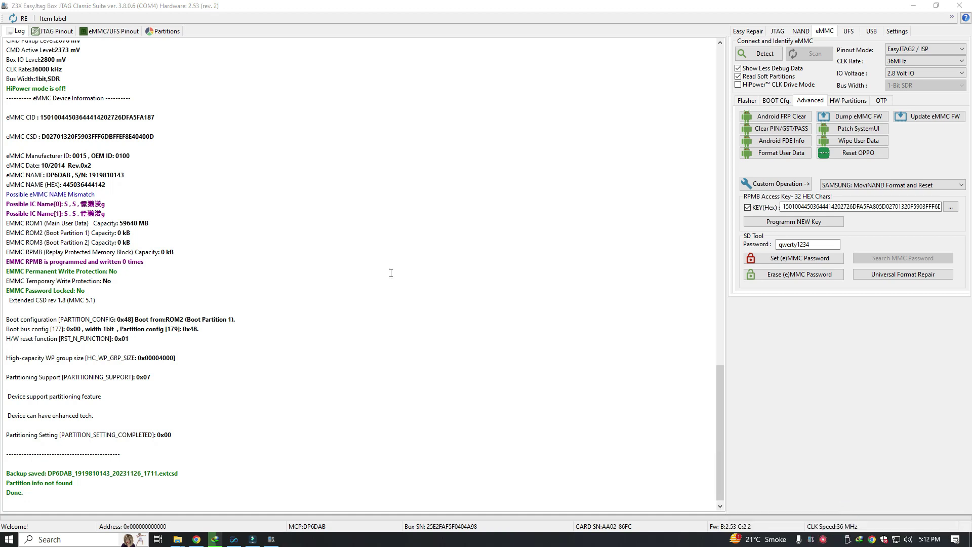
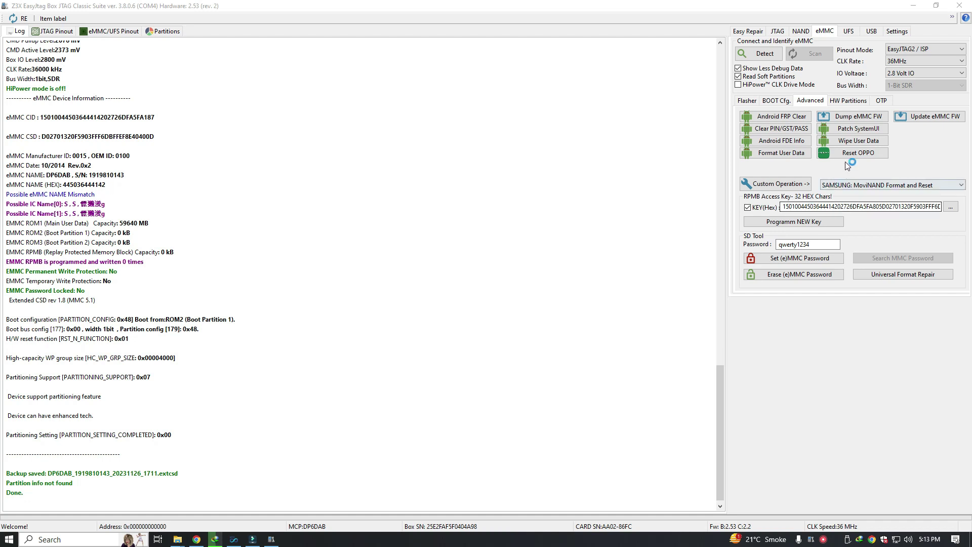
- Run the custom operation UNIVERSAL: Factory Format on the eMMC, and detect the chip again
click(856, 184)
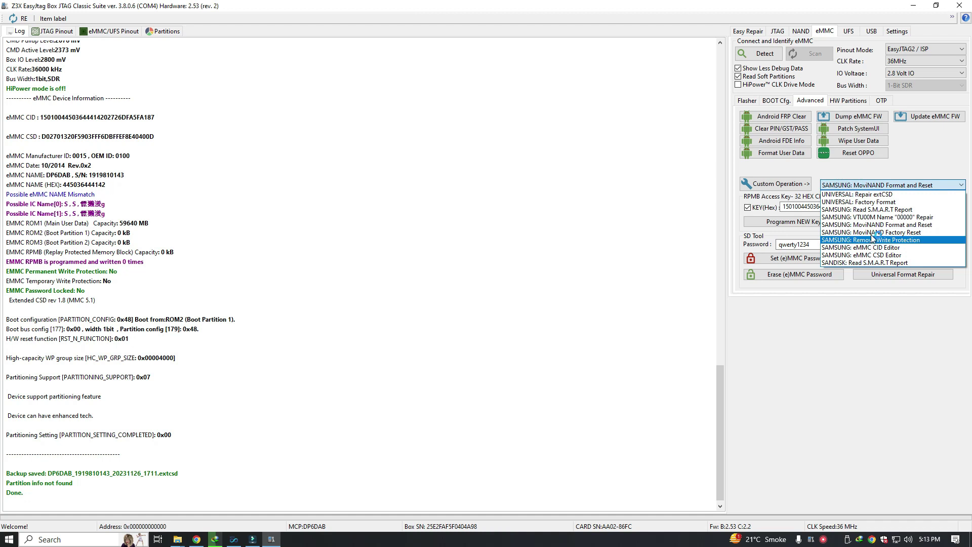
click(861, 202)
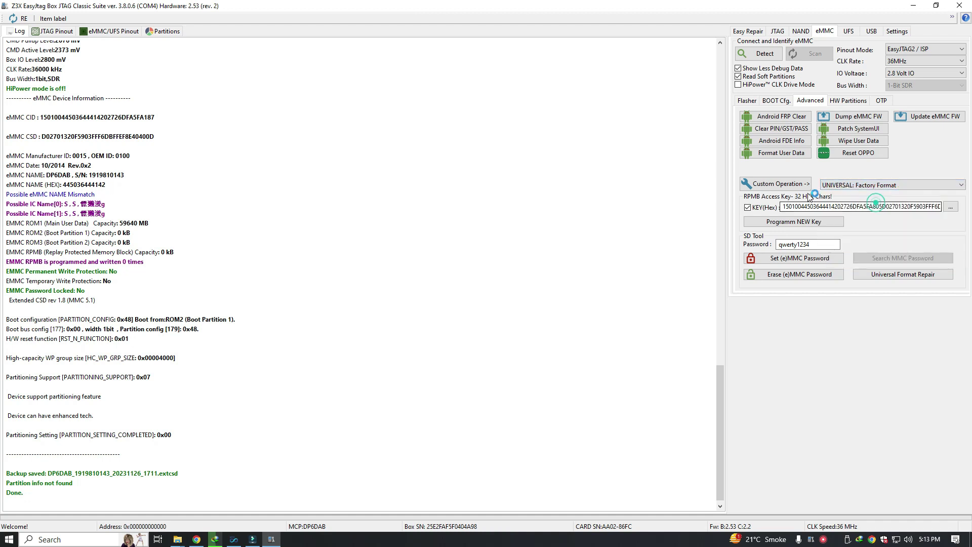
click(787, 186)
click(526, 305)
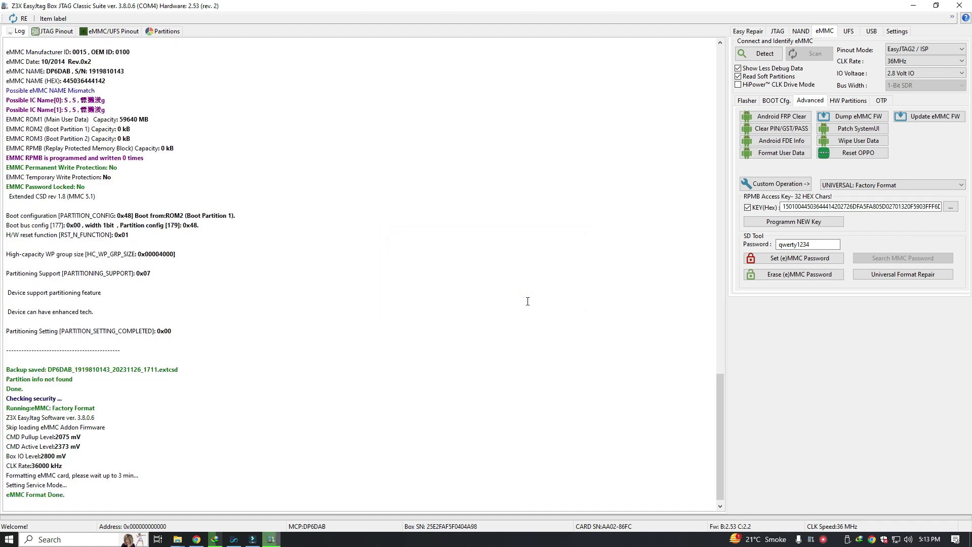
click(760, 54)
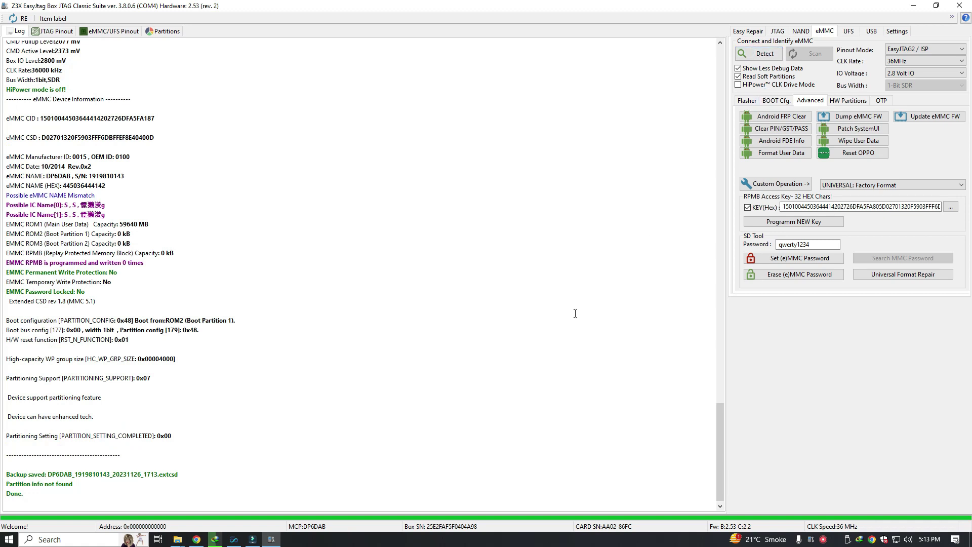
- Start an eMMC firmware dump and create a folder named "emmc dump" on the Desktop as its save location
click(867, 117)
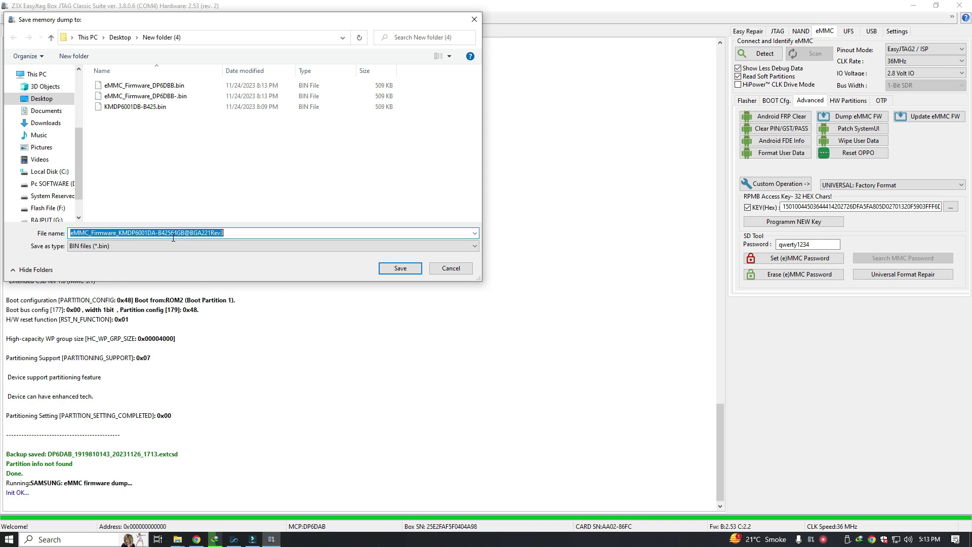
click(120, 37)
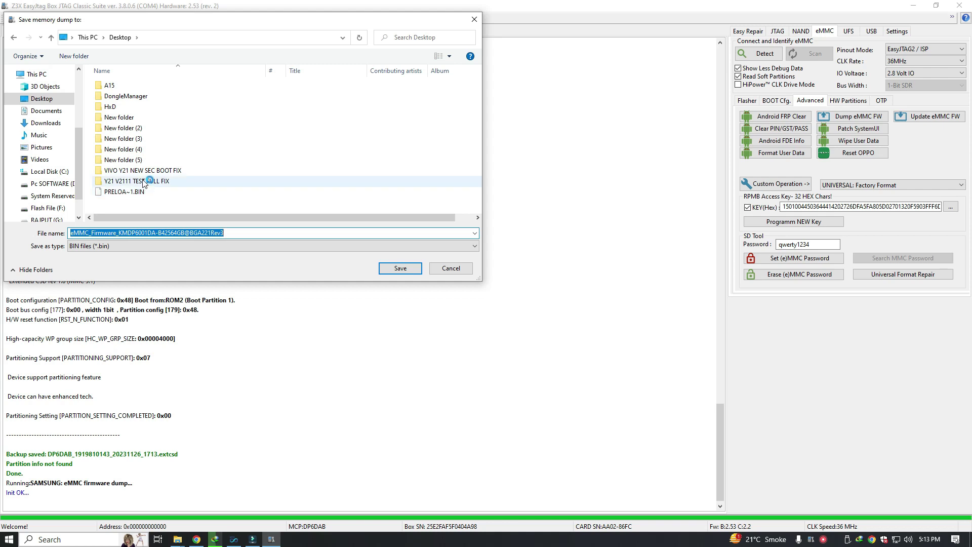
click(141, 206)
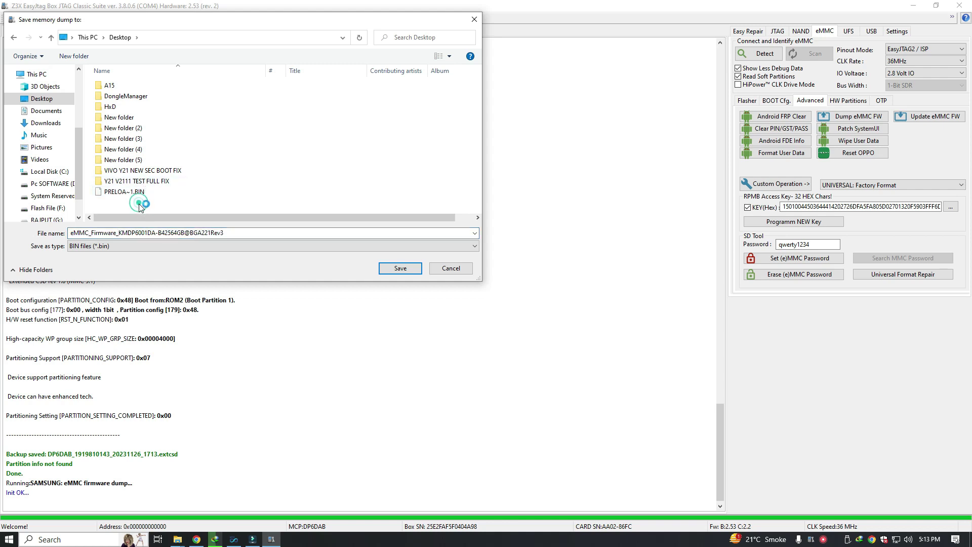
right_click(142, 206)
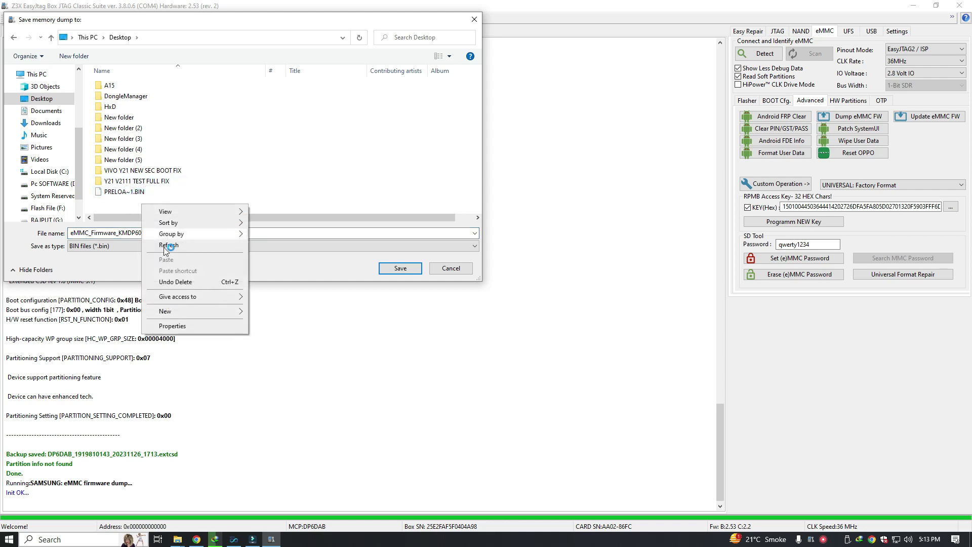
click(180, 310)
click(274, 313)
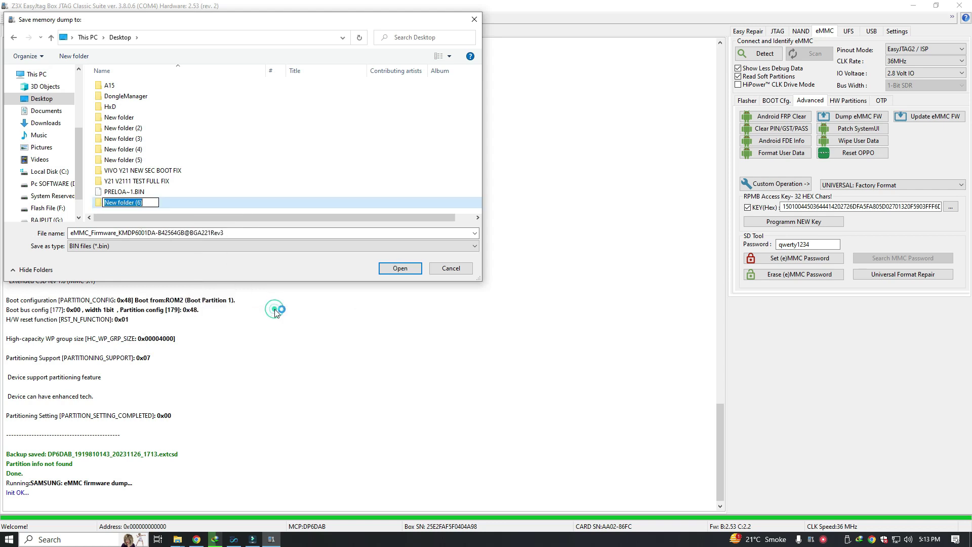
text(emmc dump)
- Save the firmware dump in the emmc dump folder as BIN file eMMC_Firmware_KMDP6001DA-B42564GB@BGA221Rev3
click(119, 234)
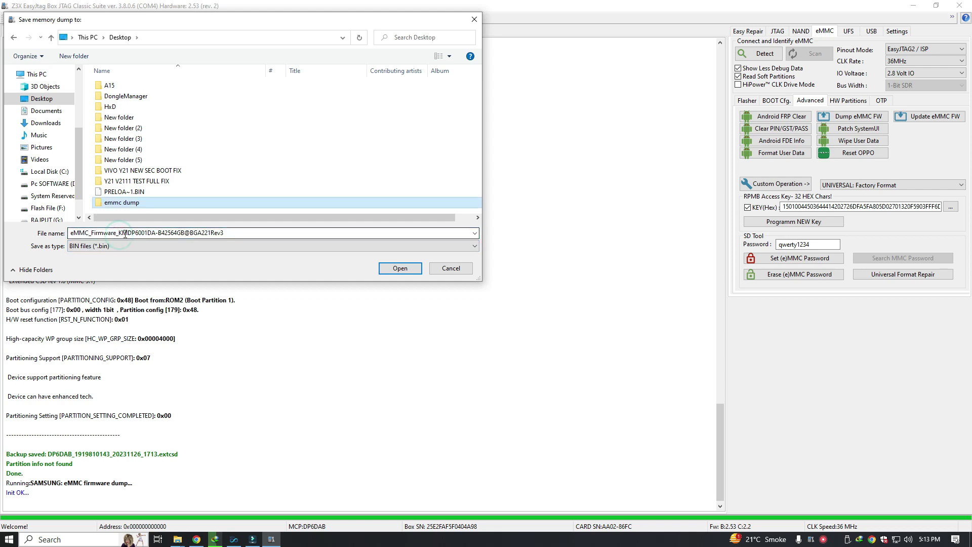
click(150, 232)
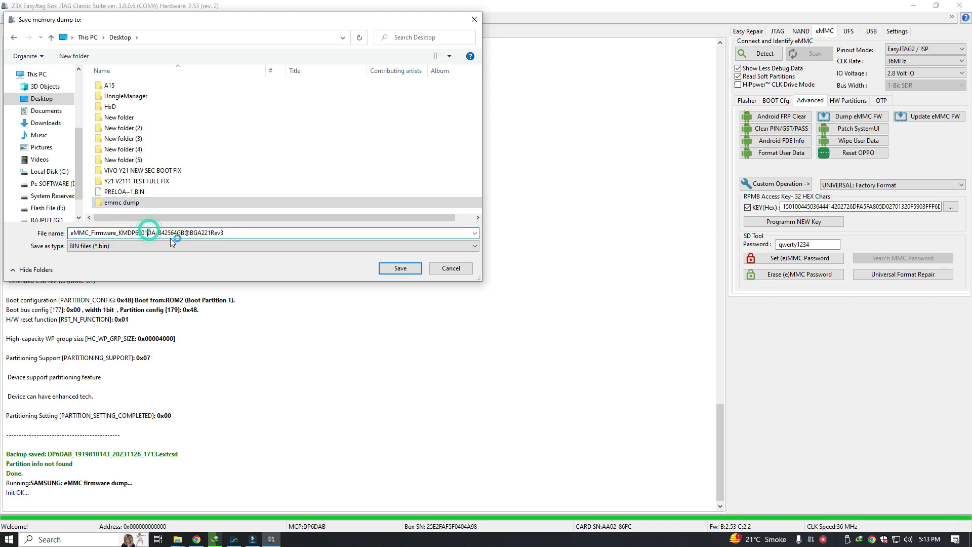
double_click(136, 203)
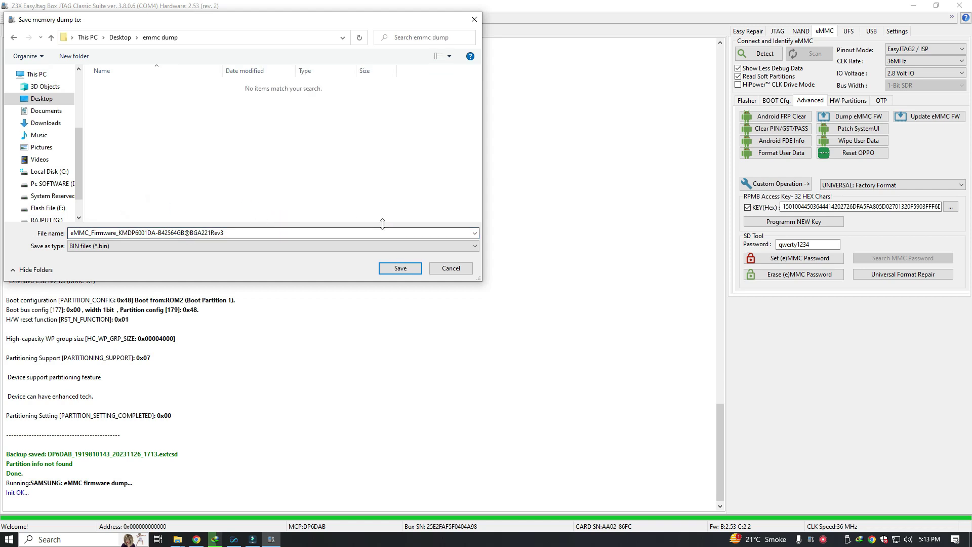
click(396, 270)
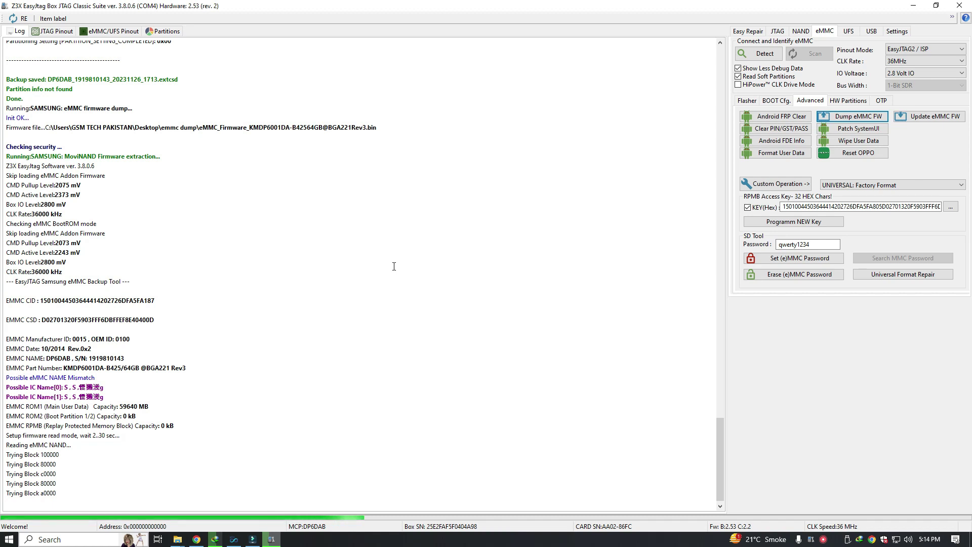
- Check the contents of the emmc dump folder on the desktop, and return to the EasyJTAG Classic Suite
click(913, 6)
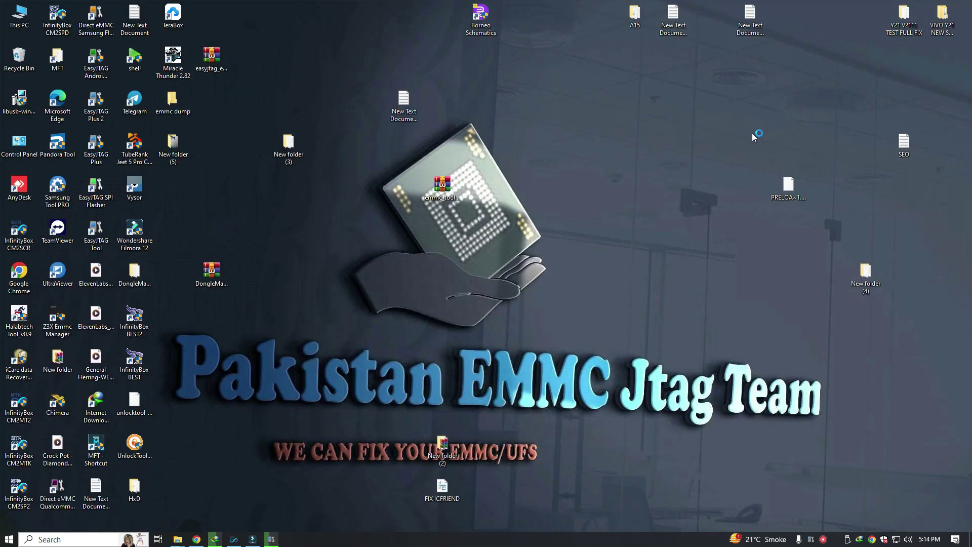
double_click(173, 102)
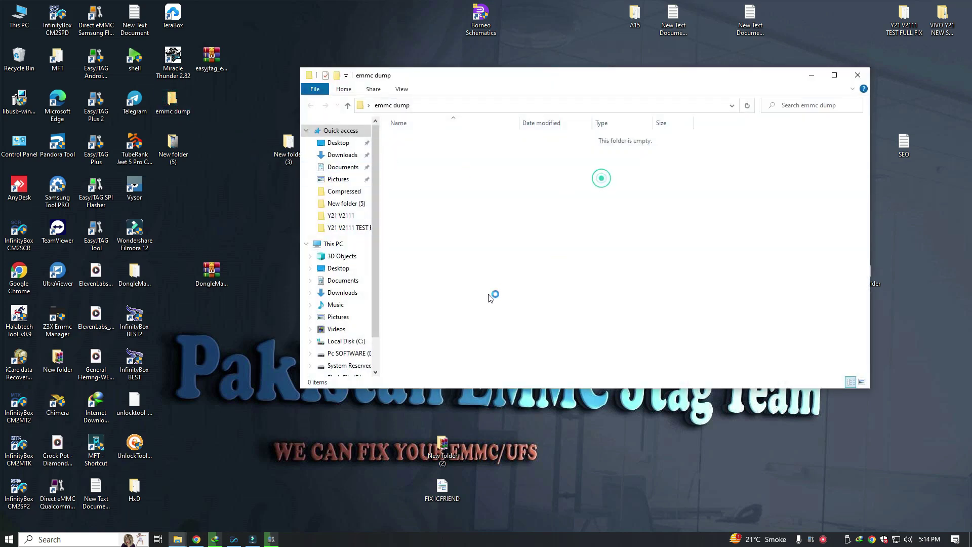
click(273, 540)
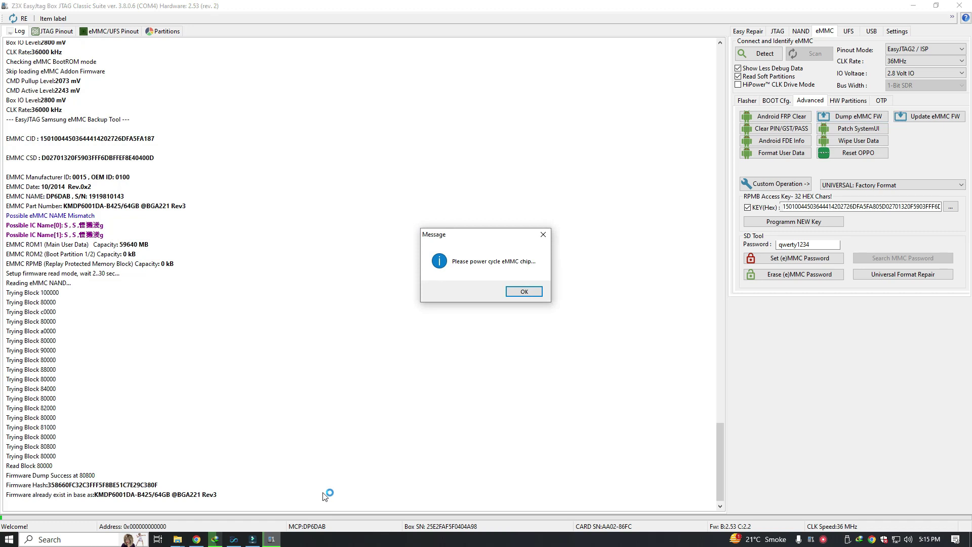
- Acknowledge the eMMC power cycle request to finish the firmware dump, and detect the chip again
click(531, 292)
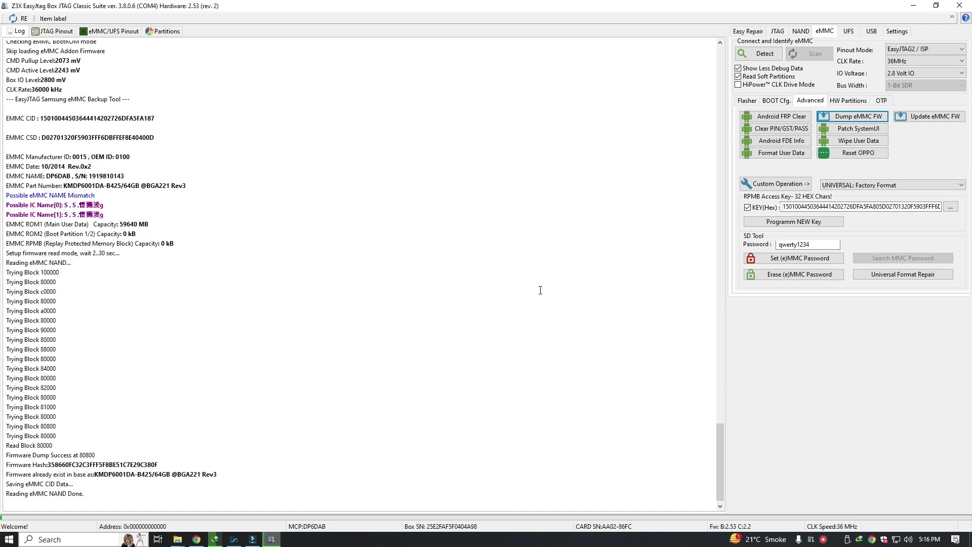
click(765, 55)
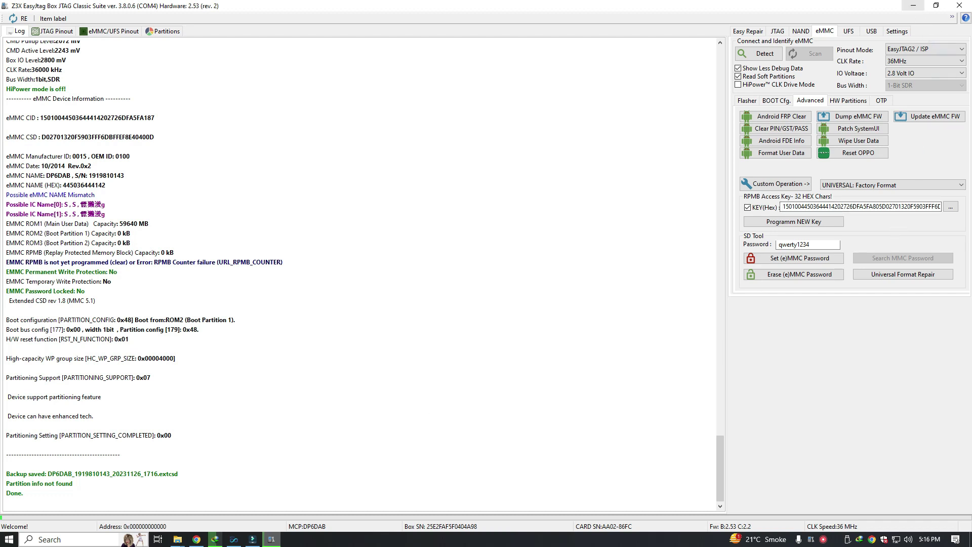
- Start the eMMC firmware update and review its Advanced Mode and EasyMode options, including the part number and chip list
click(916, 117)
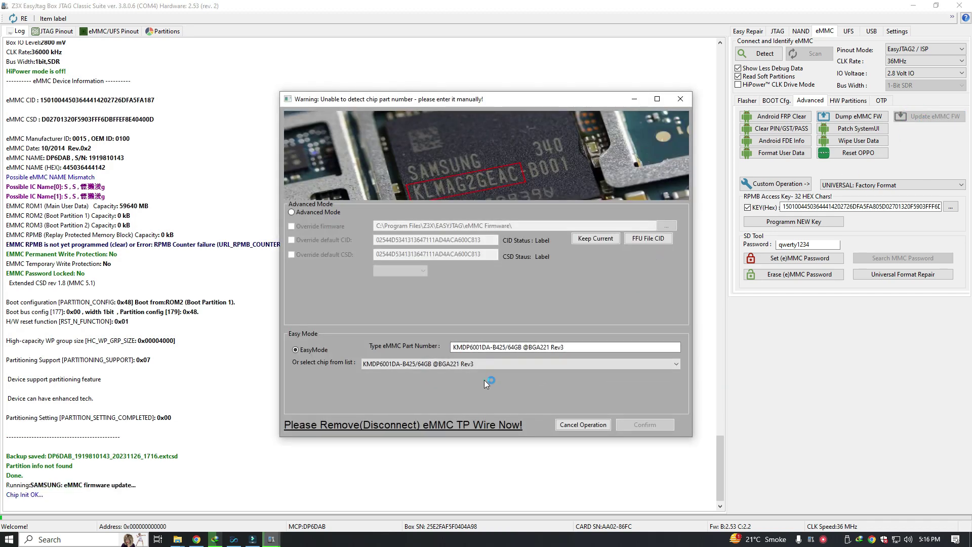
click(332, 213)
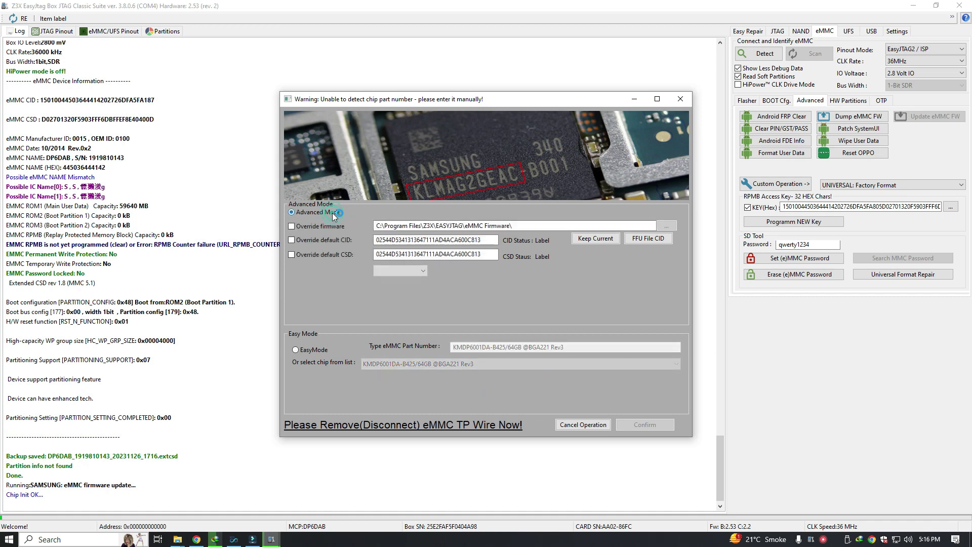
click(317, 352)
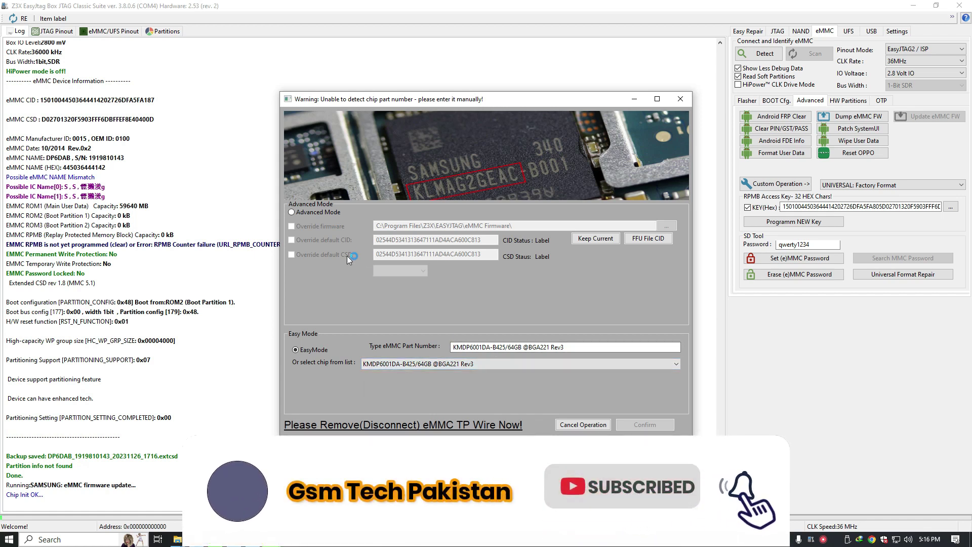
click(485, 362)
click(485, 362)
click(608, 347)
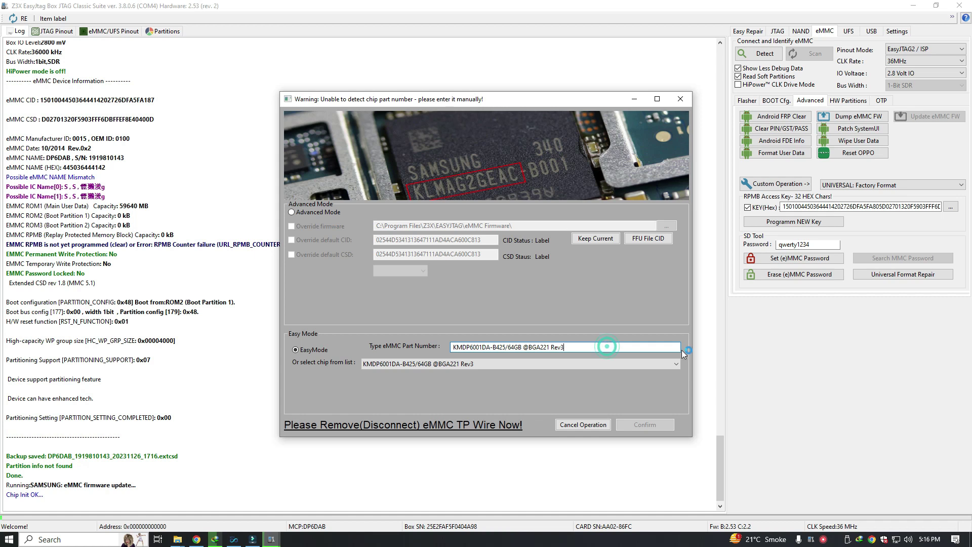
click(400, 363)
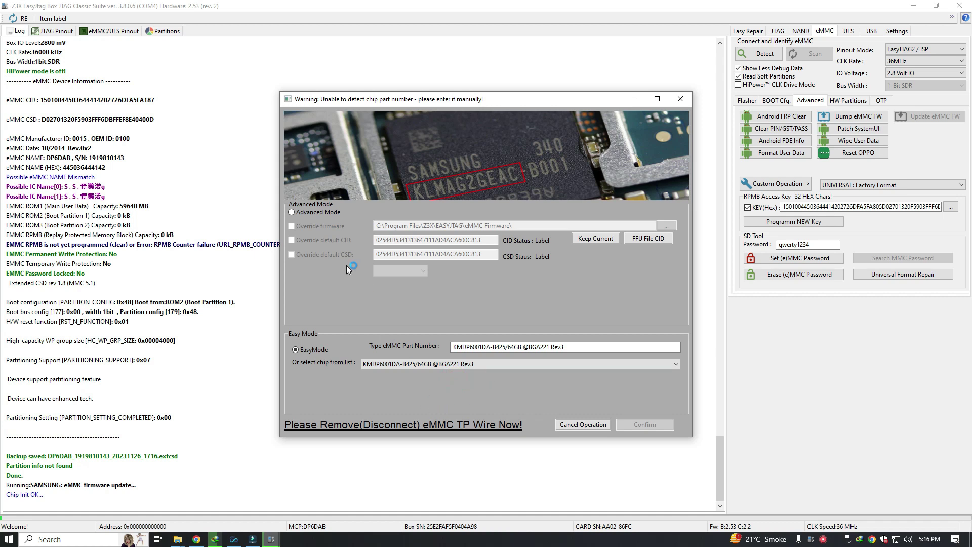
- Switch the firmware update to Advanced Mode, enable the firmware override, and look through the eMMC Firmware folder's BIN files without choosing one
click(299, 212)
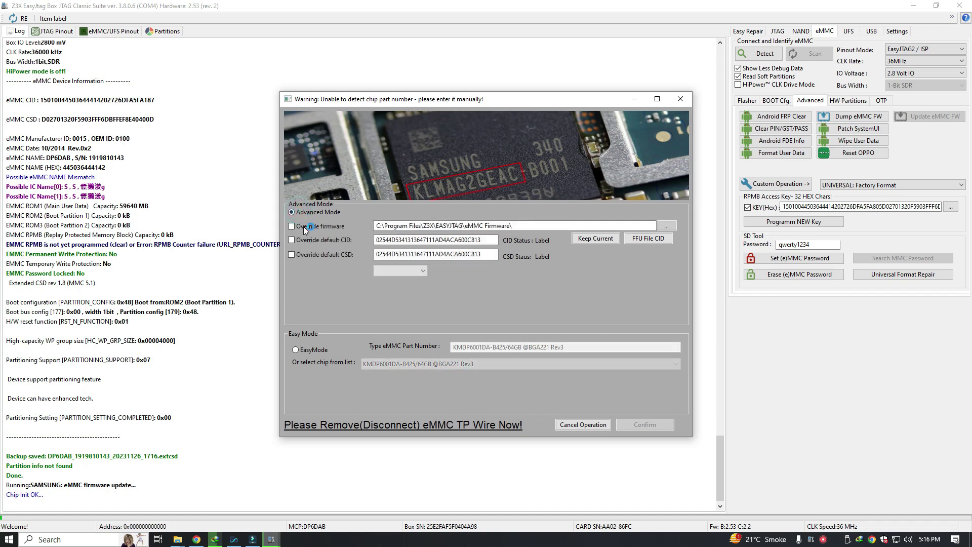
click(292, 226)
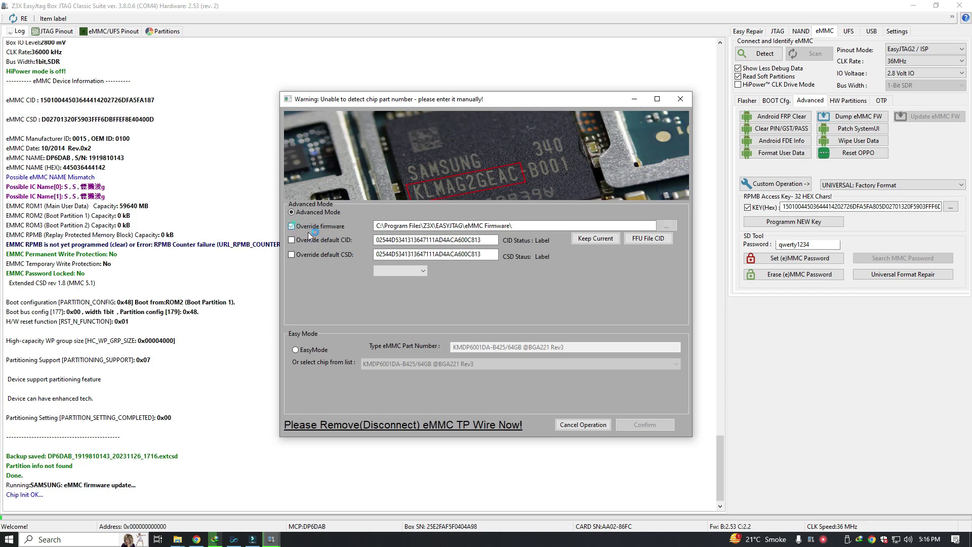
click(665, 228)
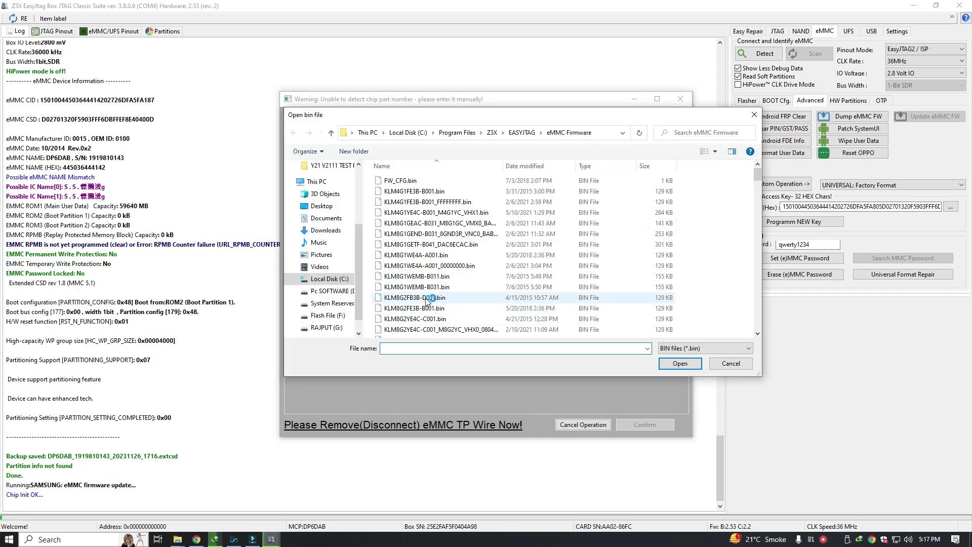
scroll(429, 301, down, 5)
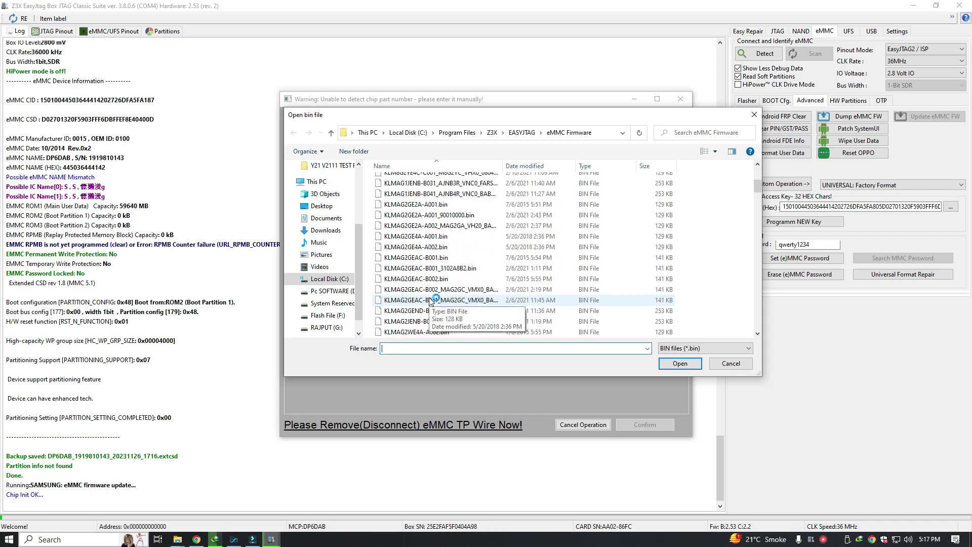
scroll(431, 301, down, 8)
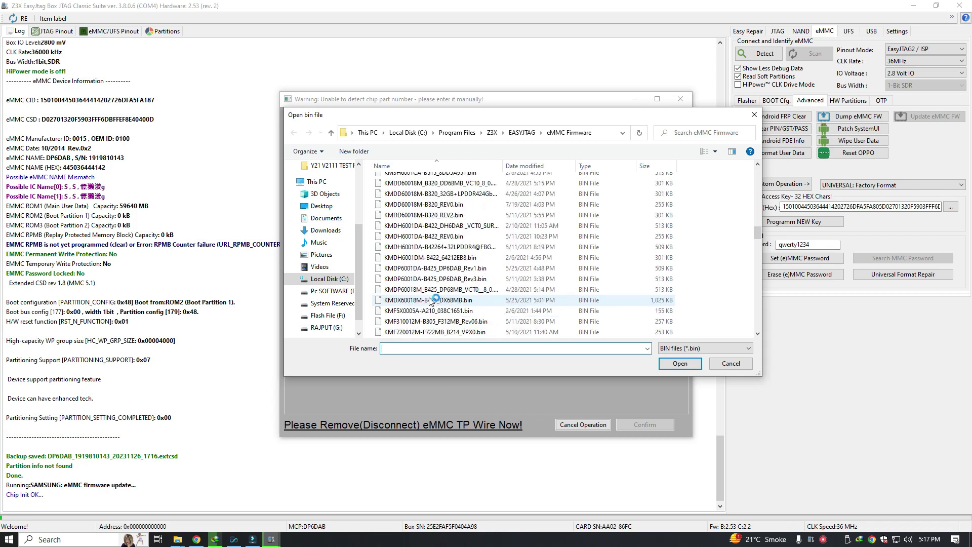
scroll(431, 301, down, 10)
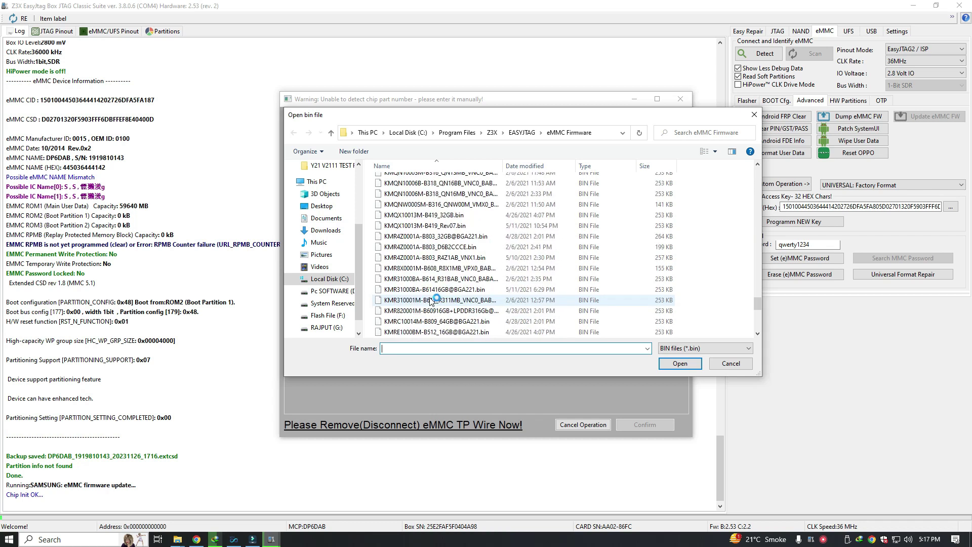
drag(462, 109, 477, 31)
click(734, 279)
- Copy the part number KMDP6001DA from the EasyMode part number entry
click(296, 349)
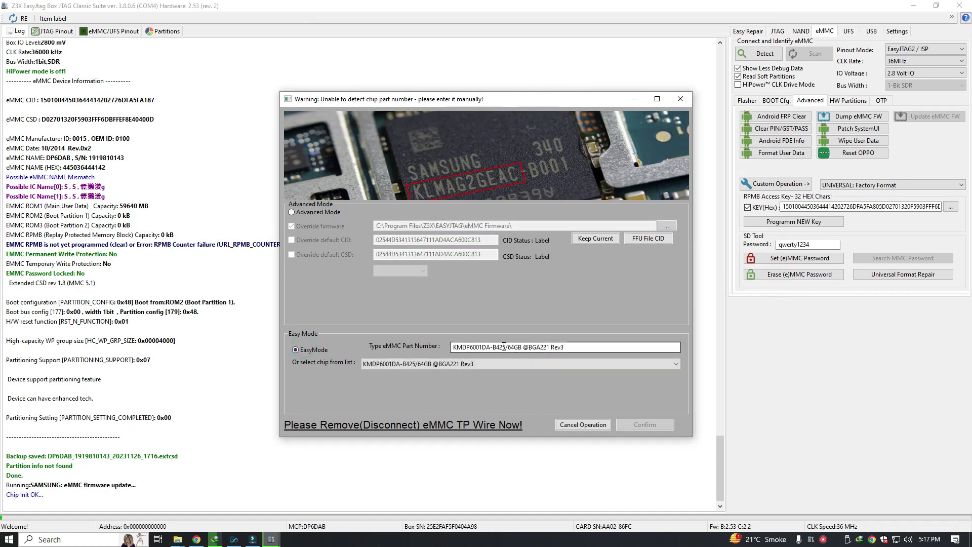
drag(490, 347, 450, 346)
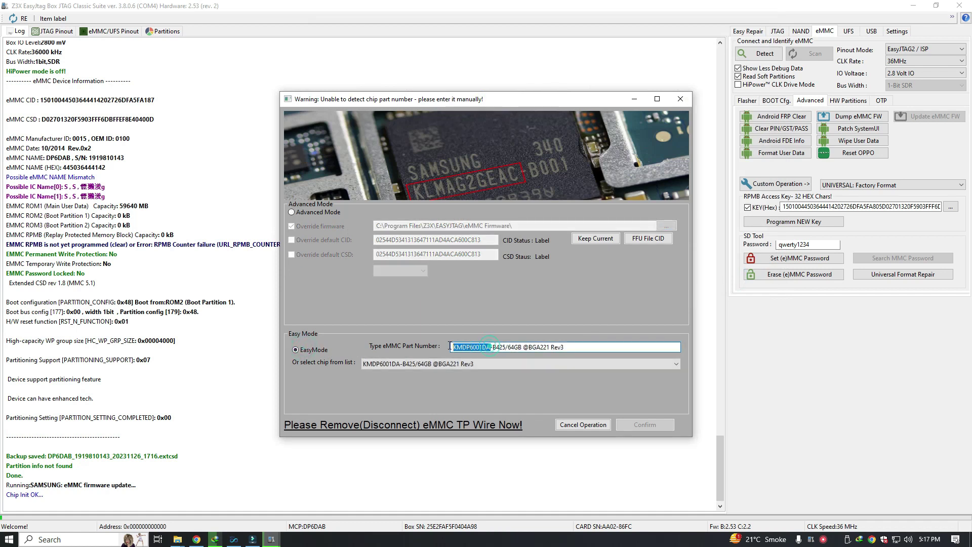
right_click(473, 350)
click(496, 384)
- Return to Advanced Mode and search the eMMC Firmware folder for override files matching KMDP6001DA
click(298, 214)
click(664, 225)
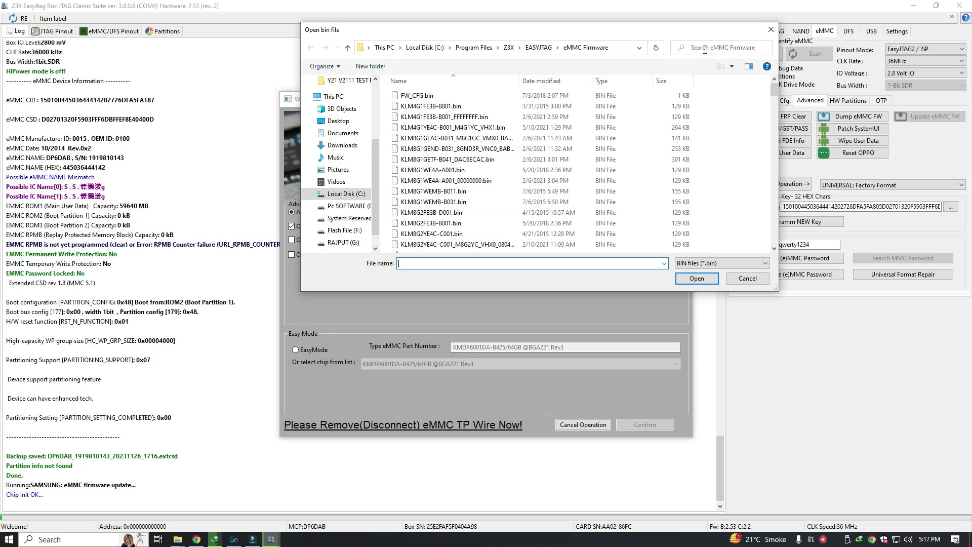
right_click(710, 58)
key(Escape)
click(694, 46)
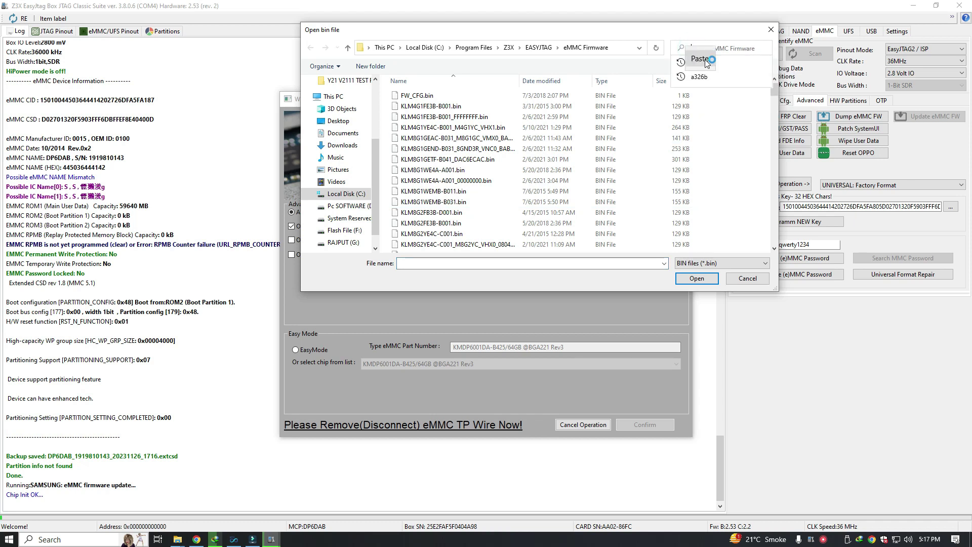
key(ctrl+v)
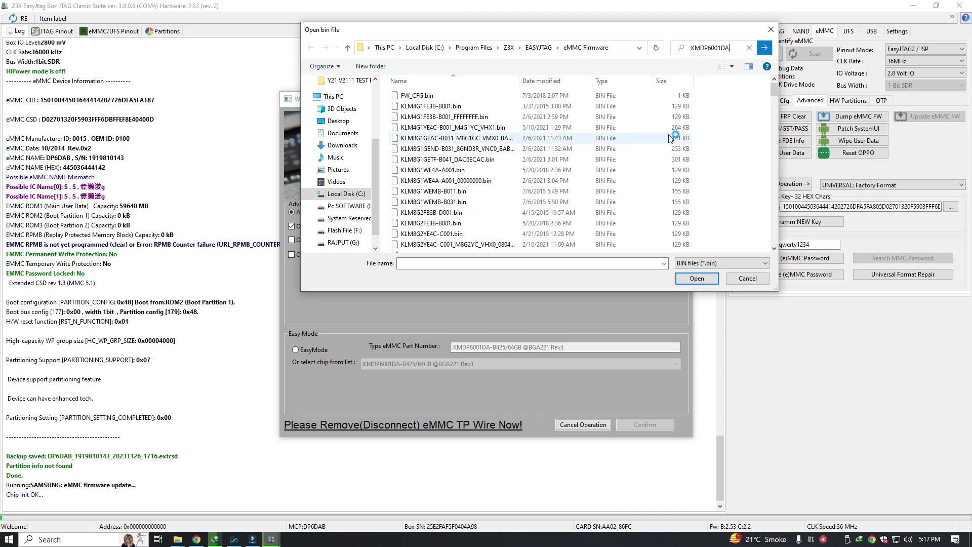
click(764, 49)
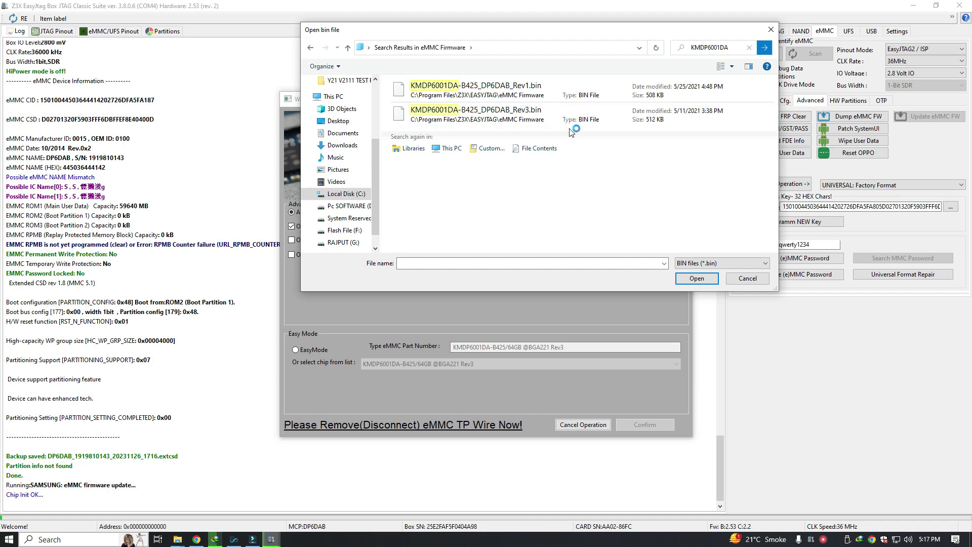
- Load KMDP6001DA-B425_DP6DAB_Rev3.bin as the override firmware, and enable the overrides for the default CID and CSD
click(524, 122)
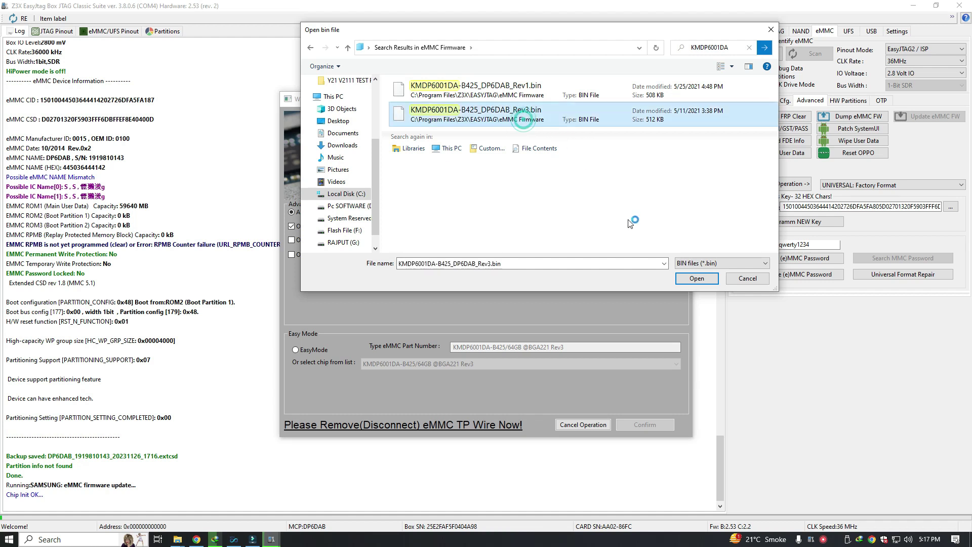
click(691, 280)
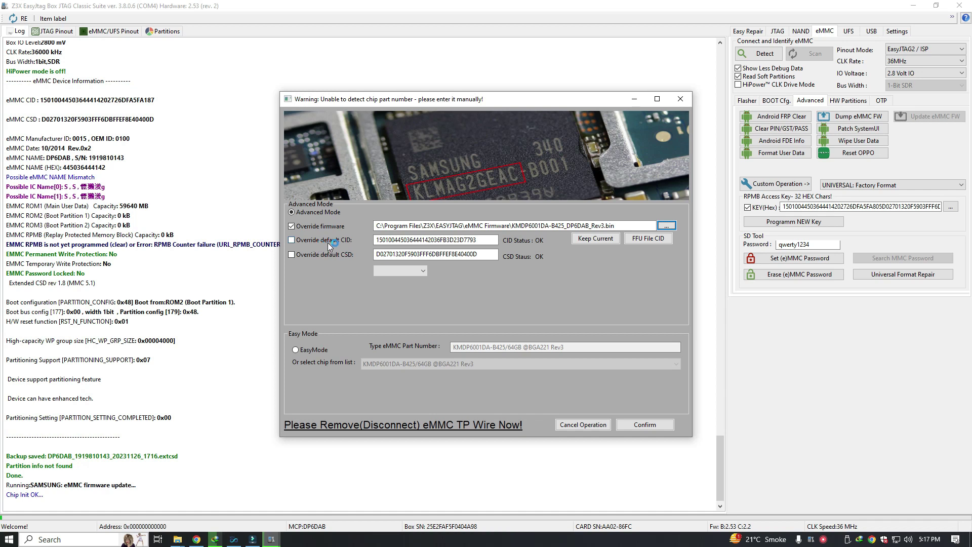
click(328, 243)
click(327, 257)
click(320, 350)
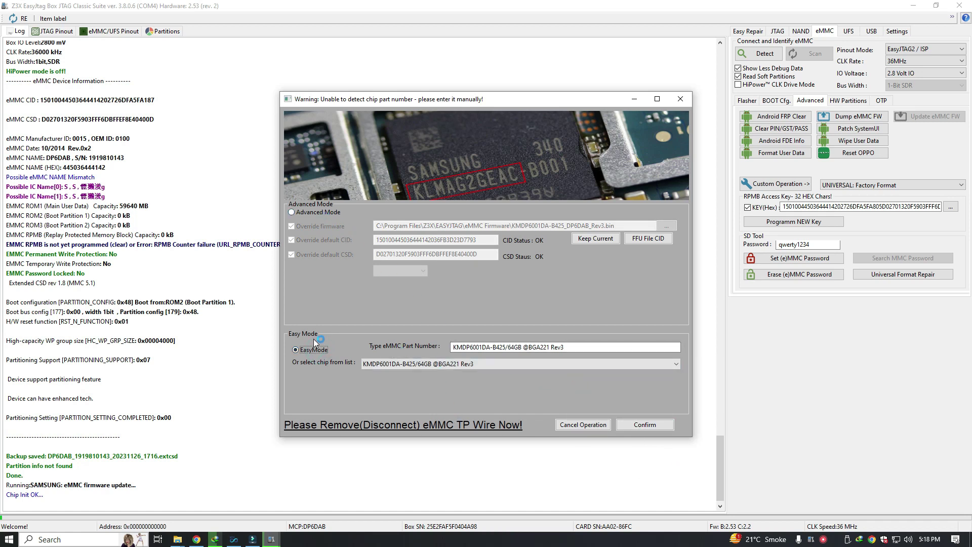
click(646, 424)
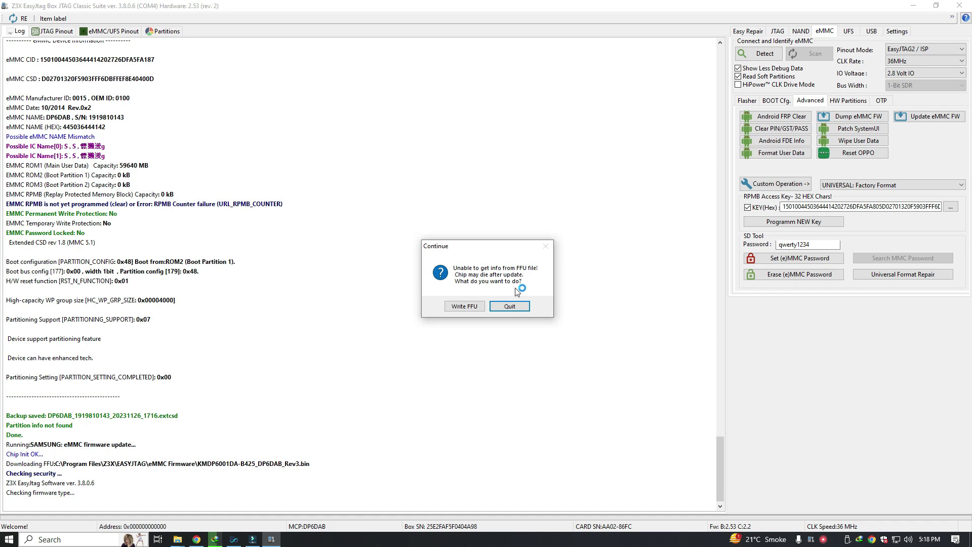
click(464, 307)
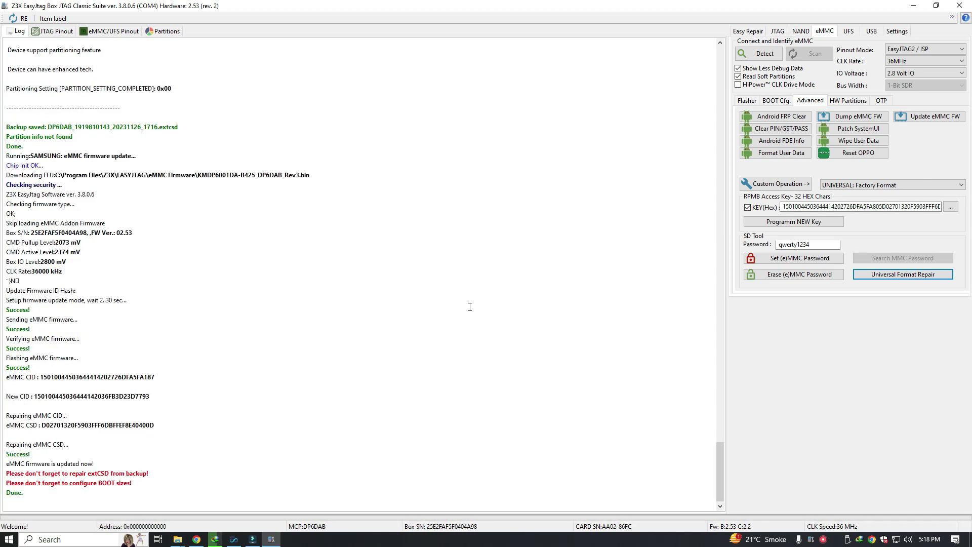
- Read the boot size reminder at the end of the firmware update log, and detect the eMMC again
drag(6, 481, 40, 492)
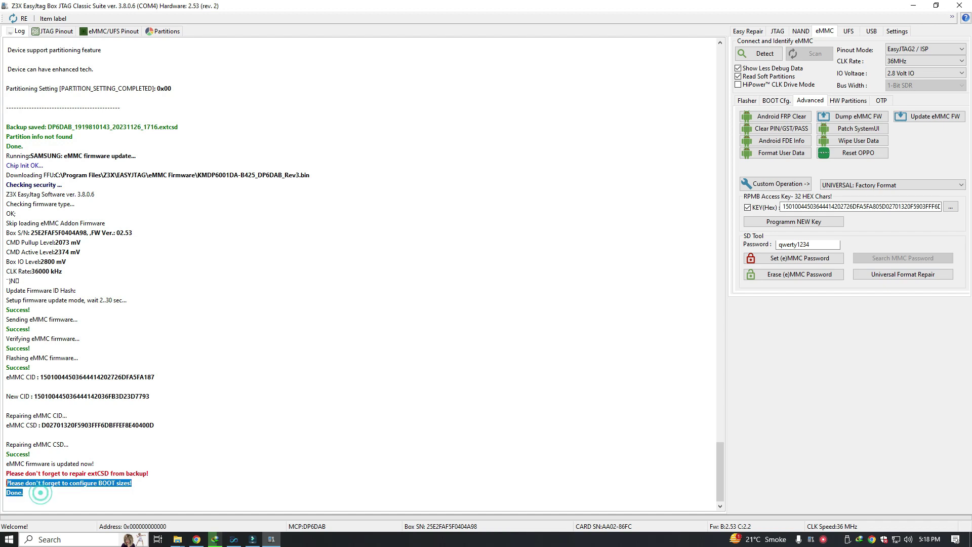
click(185, 448)
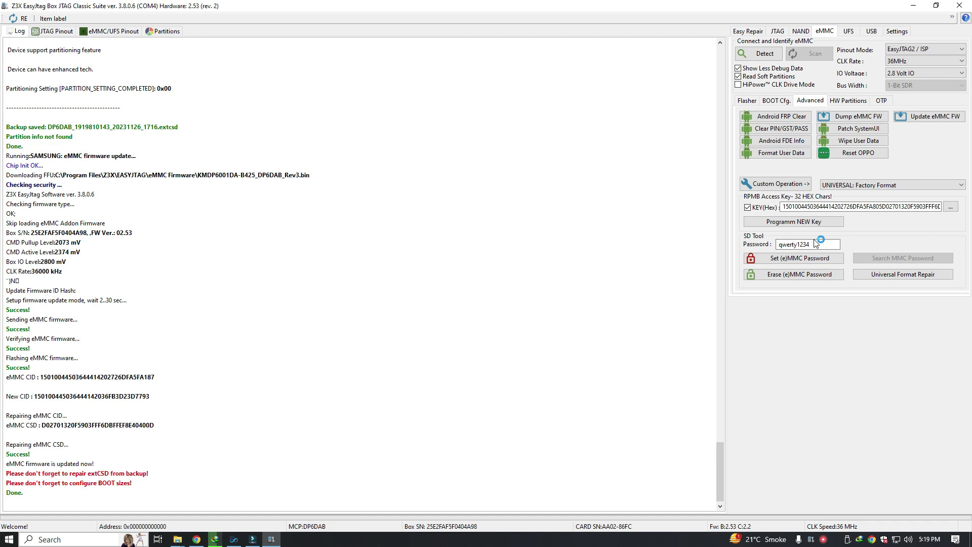
click(774, 58)
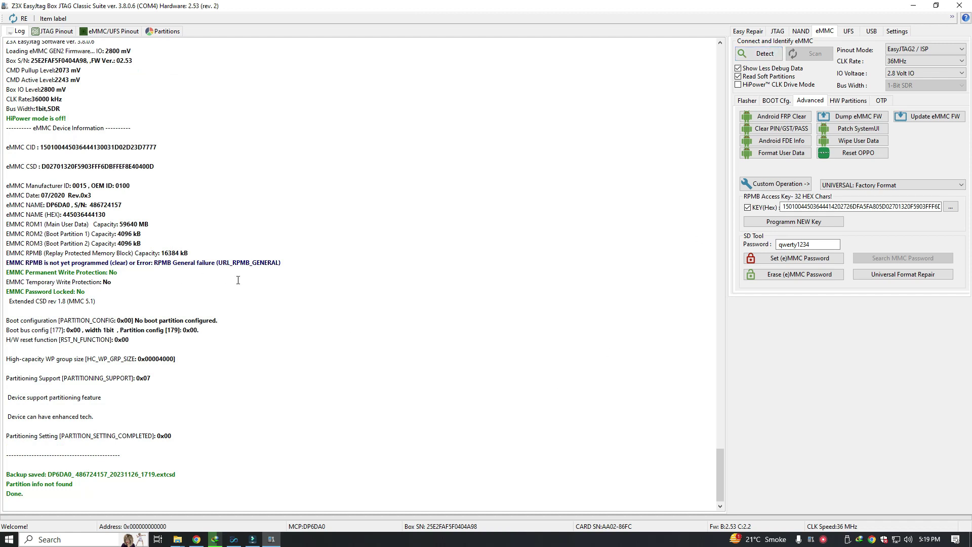
- Compare the boot partition capacities and IC name details logged before the firmware update with those logged after it
click(142, 240)
scroll(143, 239, up, 6)
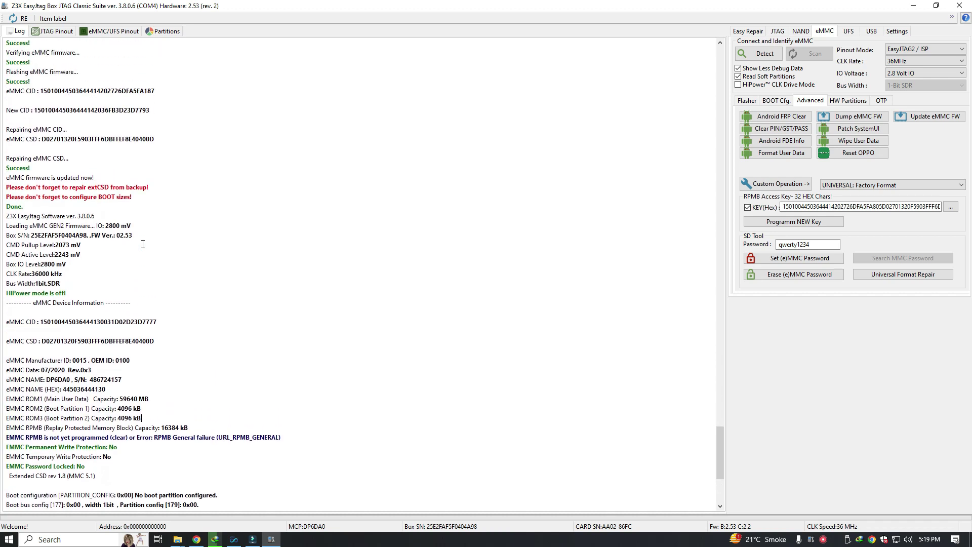
scroll(143, 244, up, 1)
drag(722, 448, 722, 253)
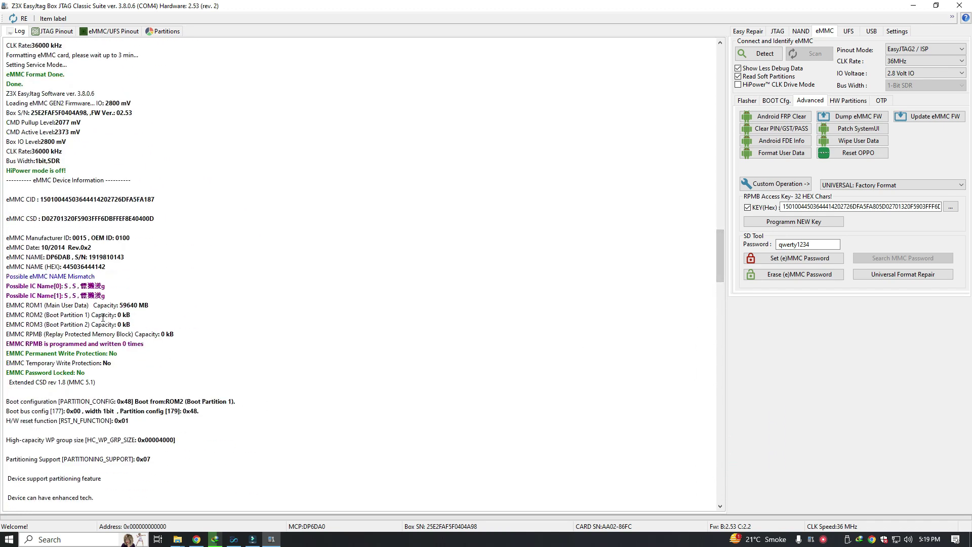
drag(115, 314, 130, 315)
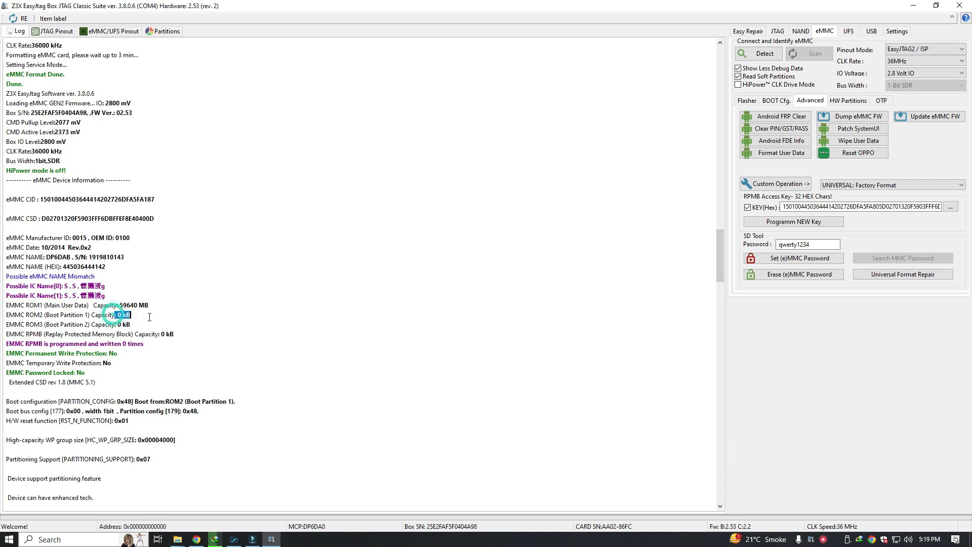
click(134, 322)
drag(115, 292, 20, 284)
click(165, 298)
drag(718, 262, 714, 463)
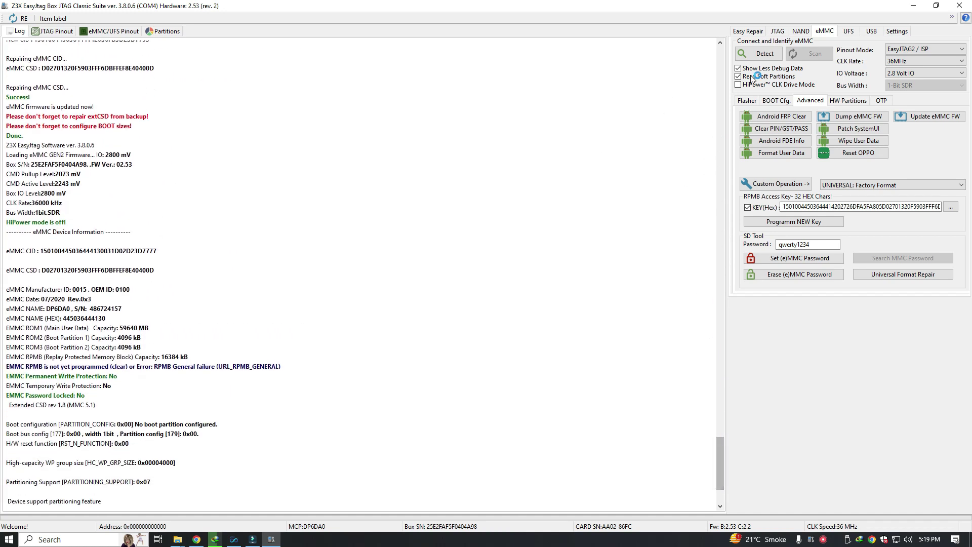
- Repeat the eMMC detection and check the RPMB status in the device information log
click(755, 56)
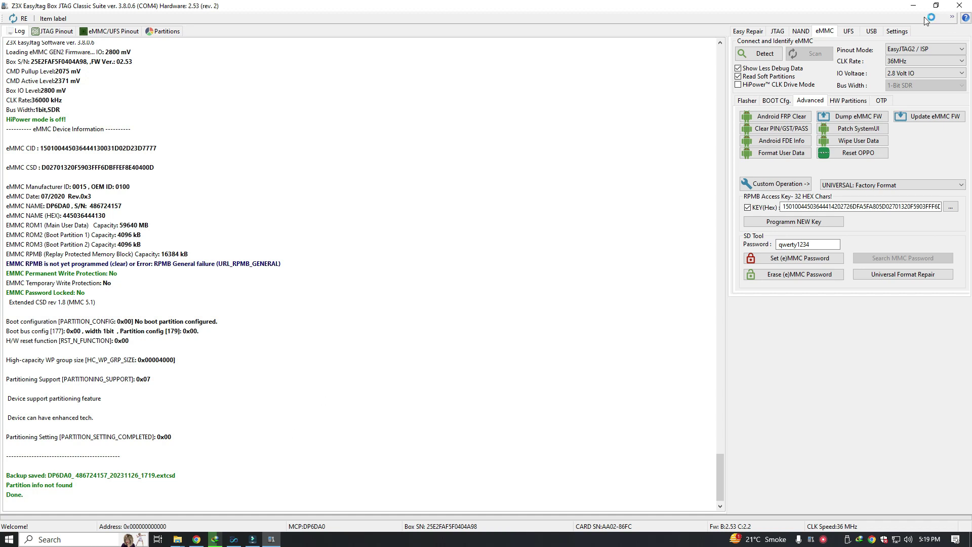
click(936, 5)
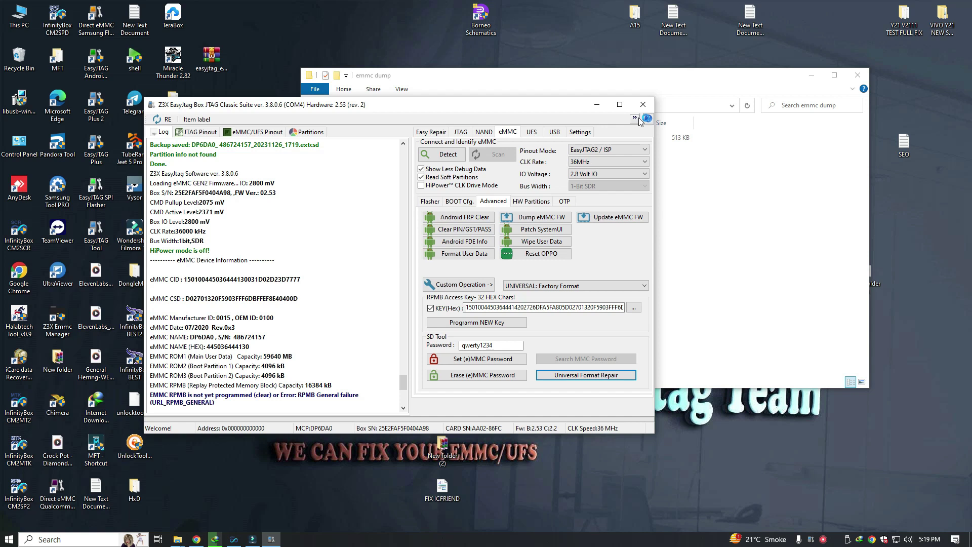
click(620, 105)
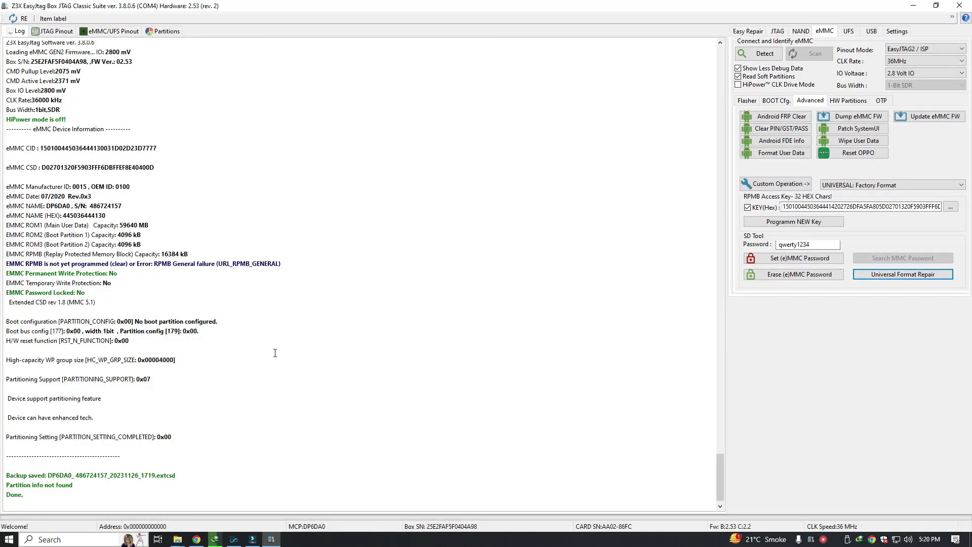
click(85, 264)
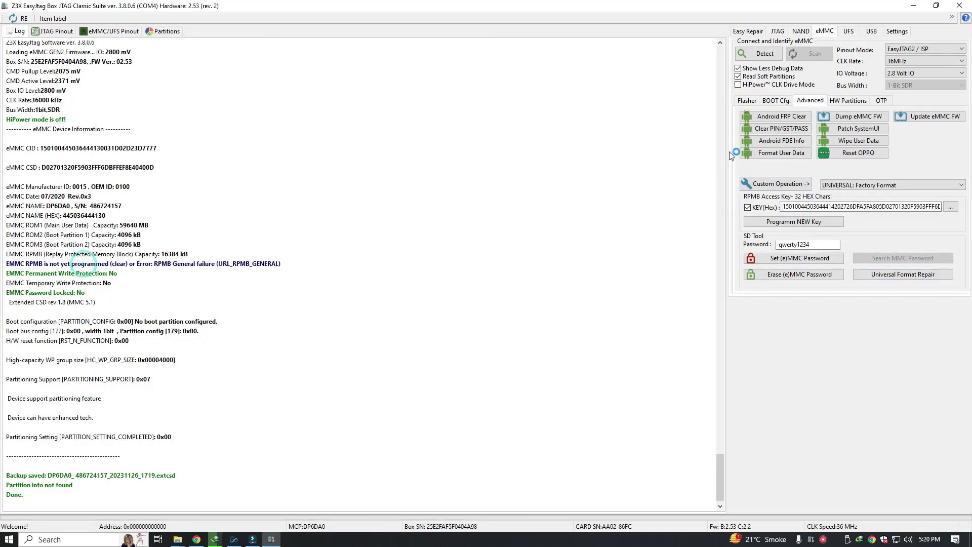
click(758, 55)
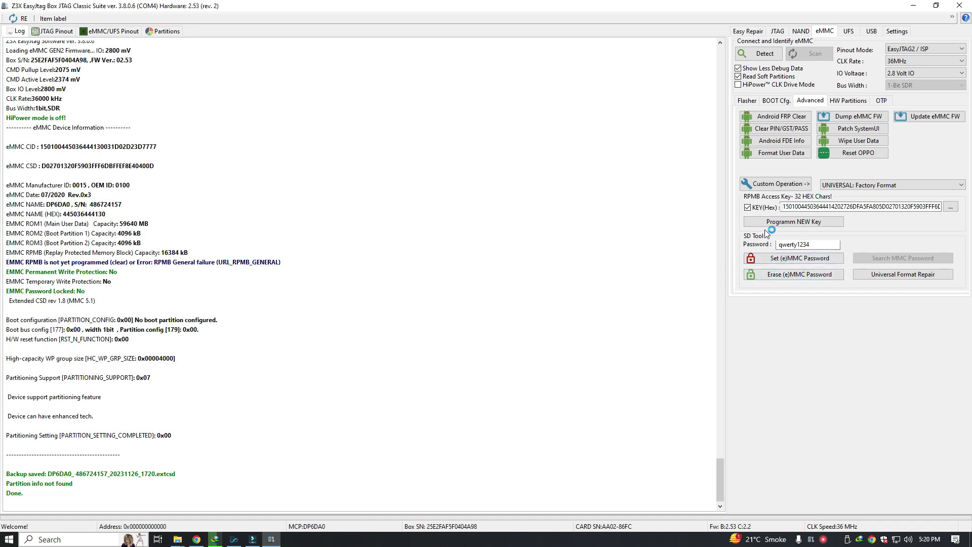
- Program a new RPMB key with the RPMB access key kept enabled, and check the result in the log
click(758, 209)
click(758, 209)
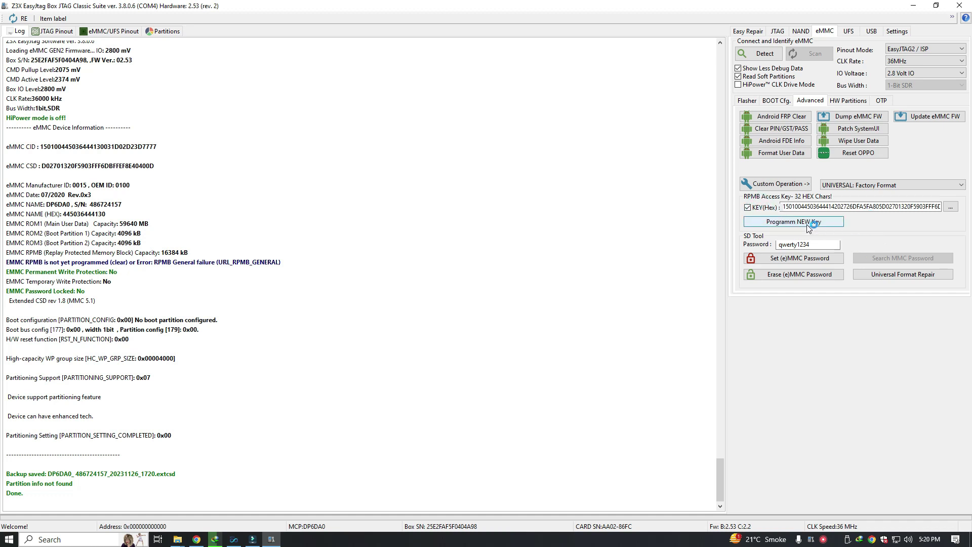
click(821, 223)
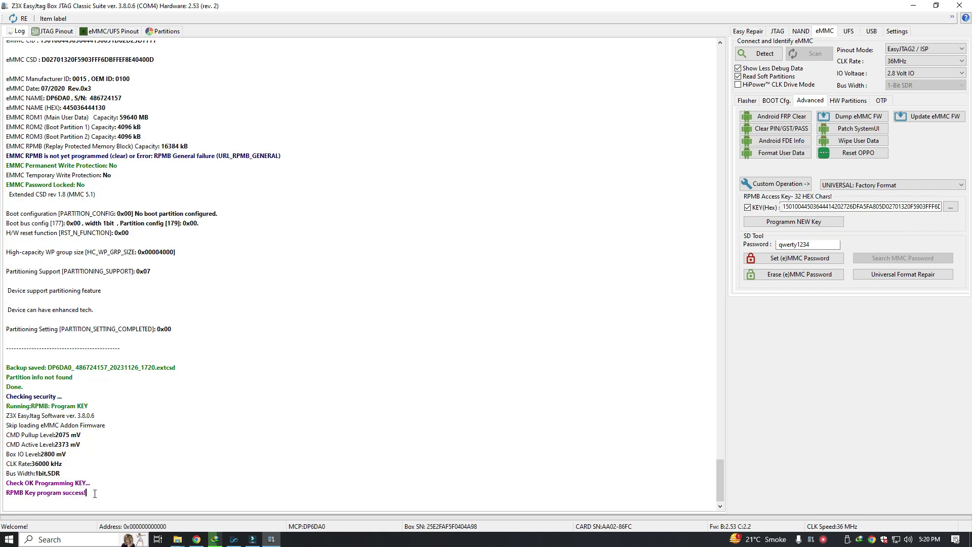
drag(93, 492, 8, 473)
click(107, 463)
- Detect the eMMC after the key programming, and review its RPMB status in the log before restoring the suite's window to a smaller size
click(766, 53)
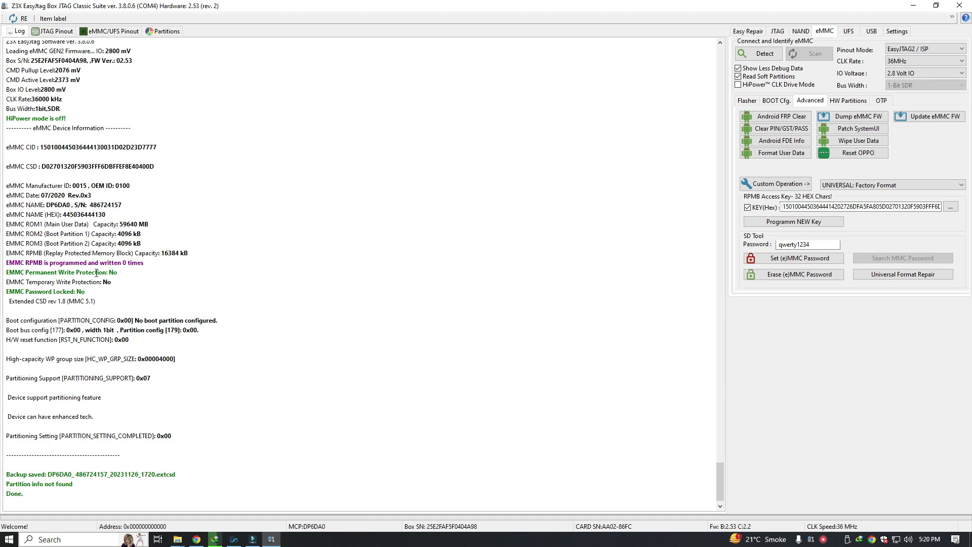
scroll(96, 273, up, 2)
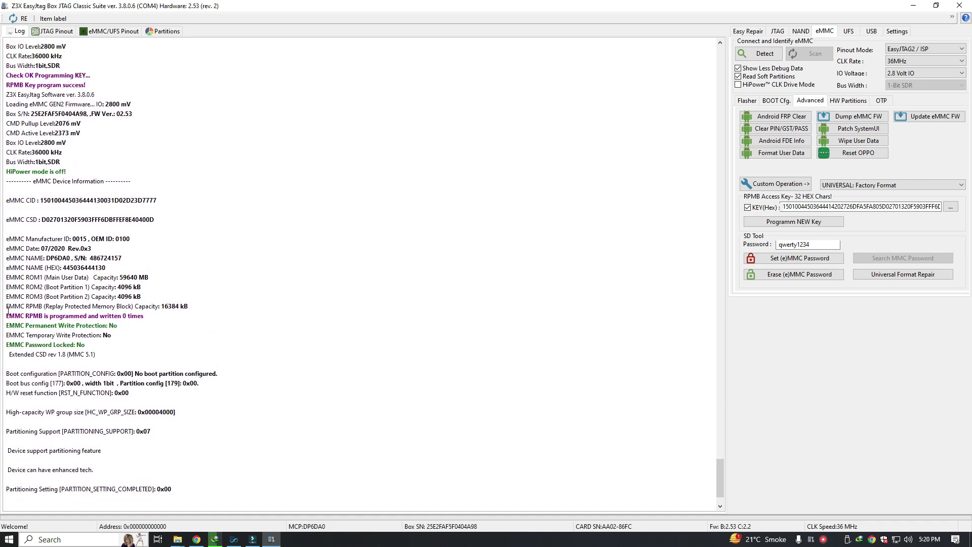
drag(17, 316, 118, 316)
click(147, 316)
scroll(112, 325, up, 2)
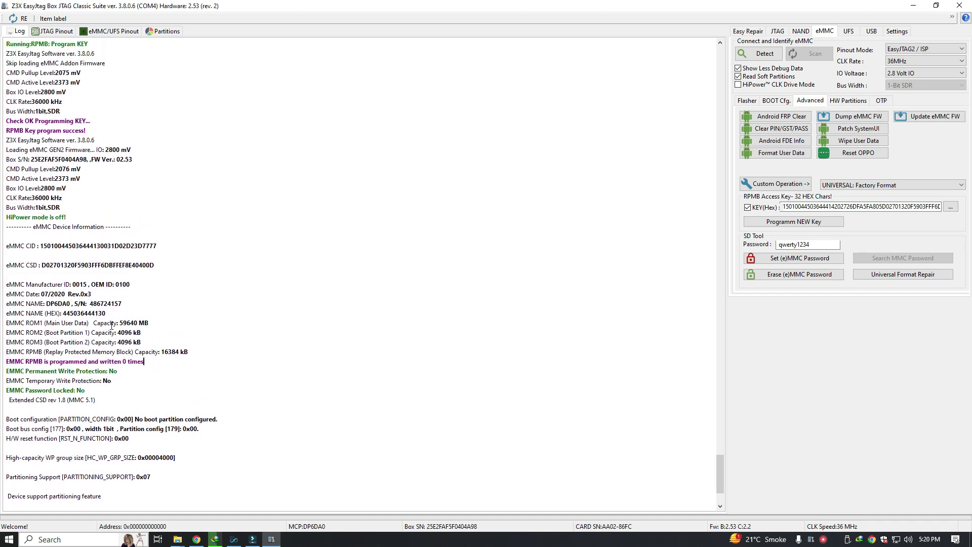
scroll(111, 325, up, 2)
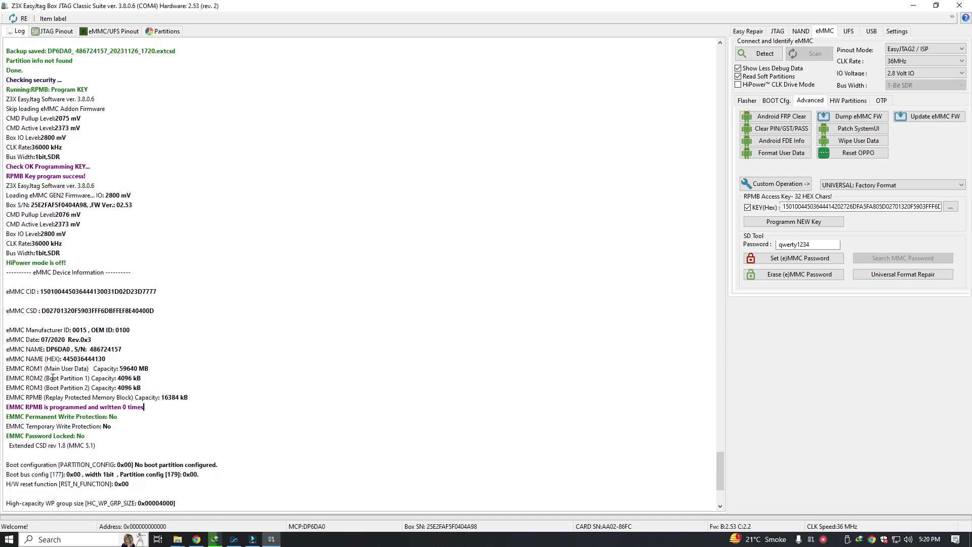
scroll(53, 379, down, 2)
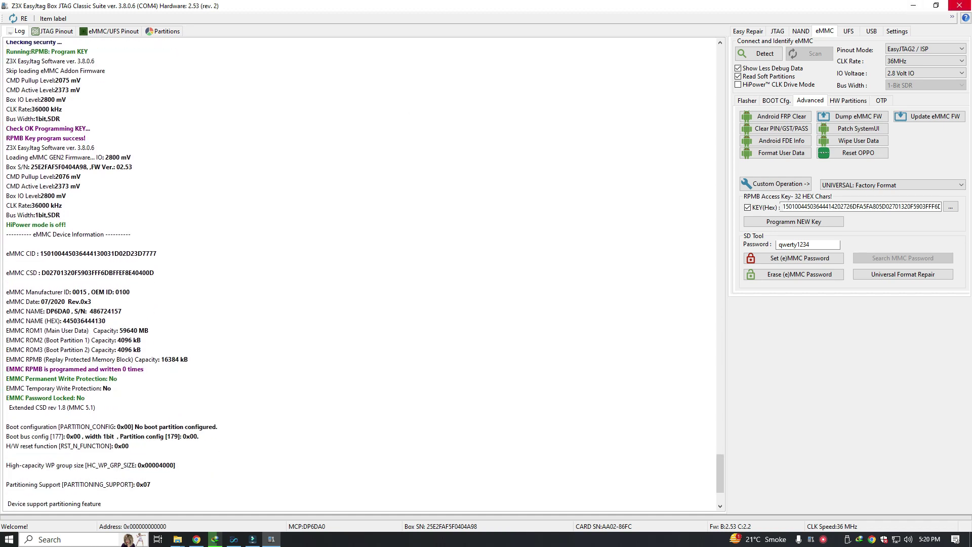
click(936, 5)
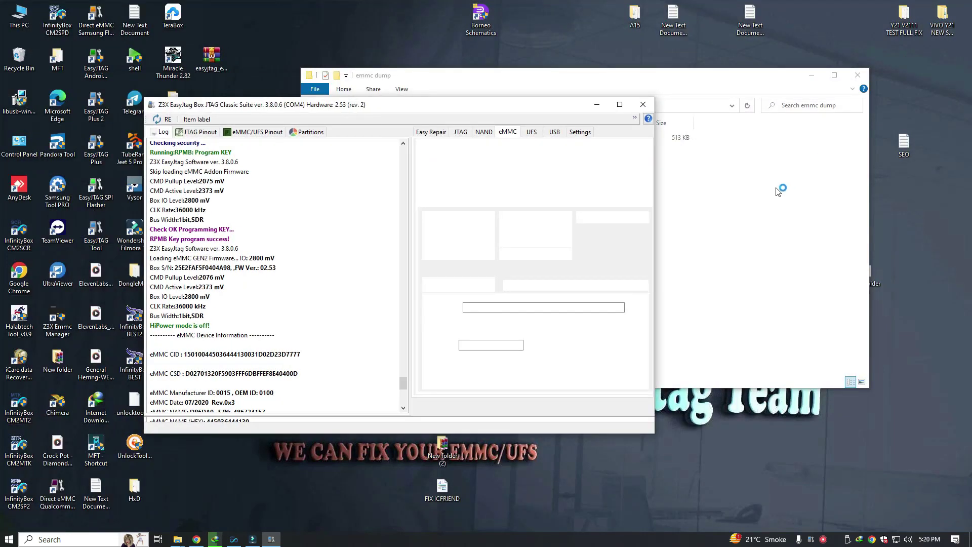